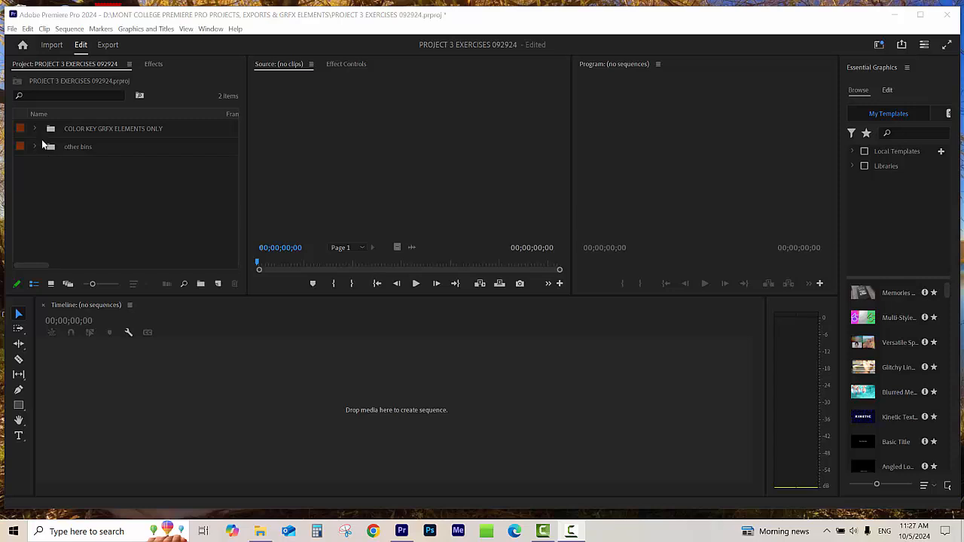
Step: Open the COLOR KEY GRFX ELEMENTS ONLY bin to show its contents
click(78, 175)
click(37, 130)
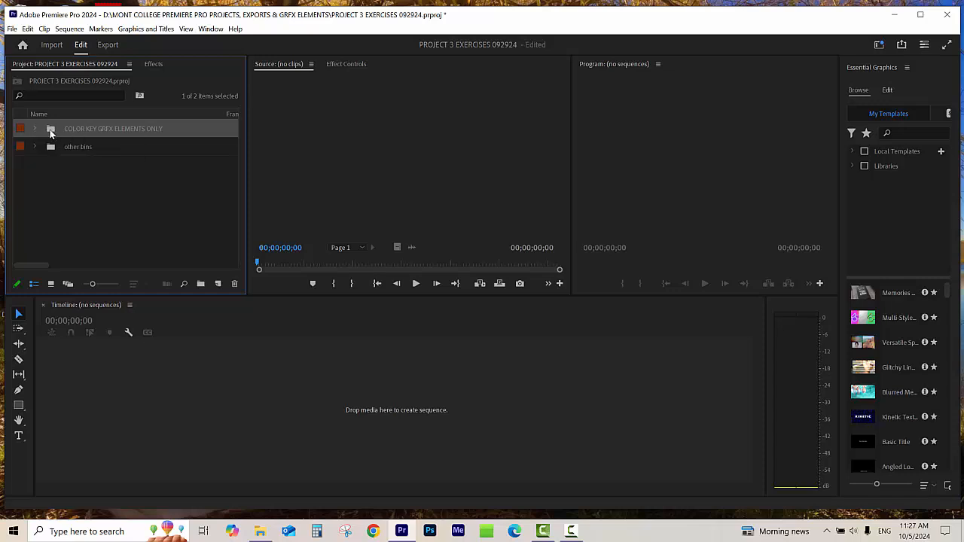
double_click(49, 130)
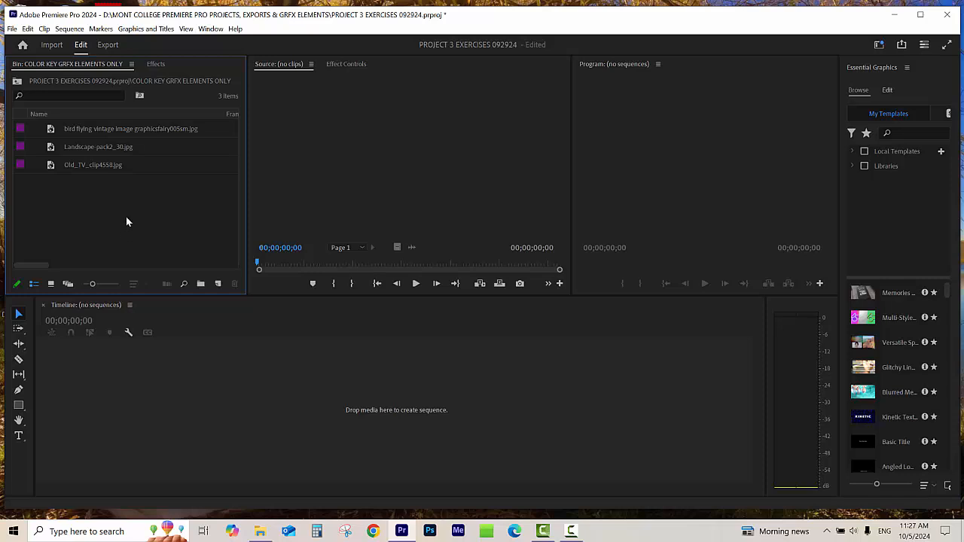
click(17, 82)
click(52, 128)
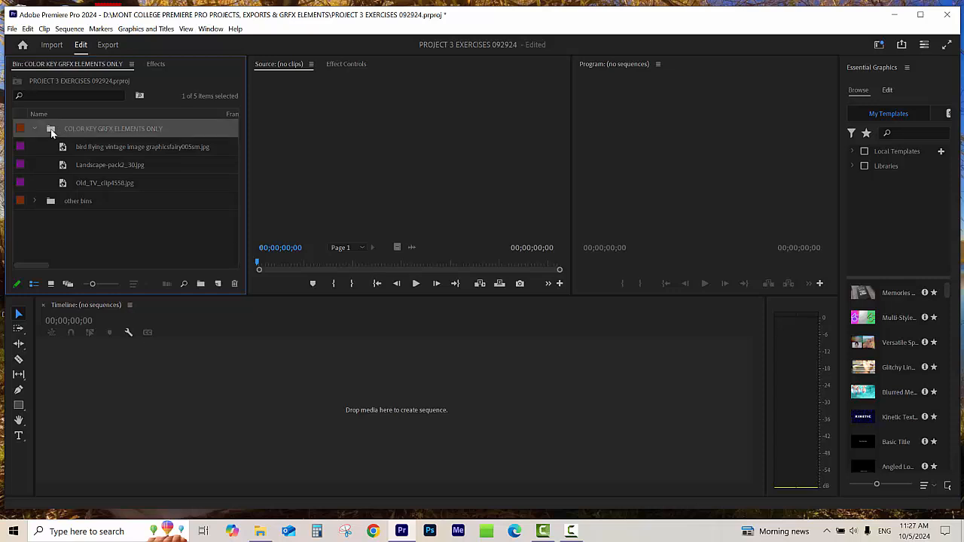
double_click(51, 129)
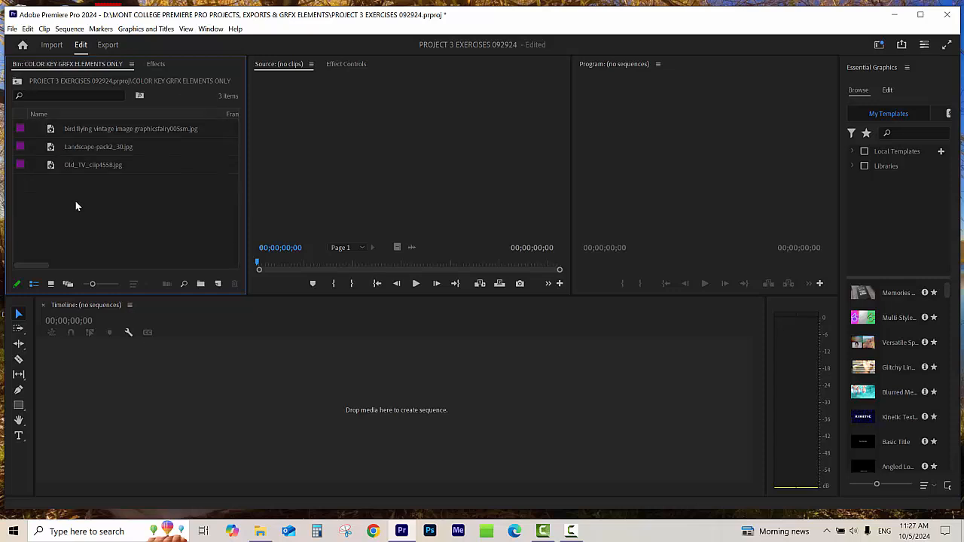
click(100, 131)
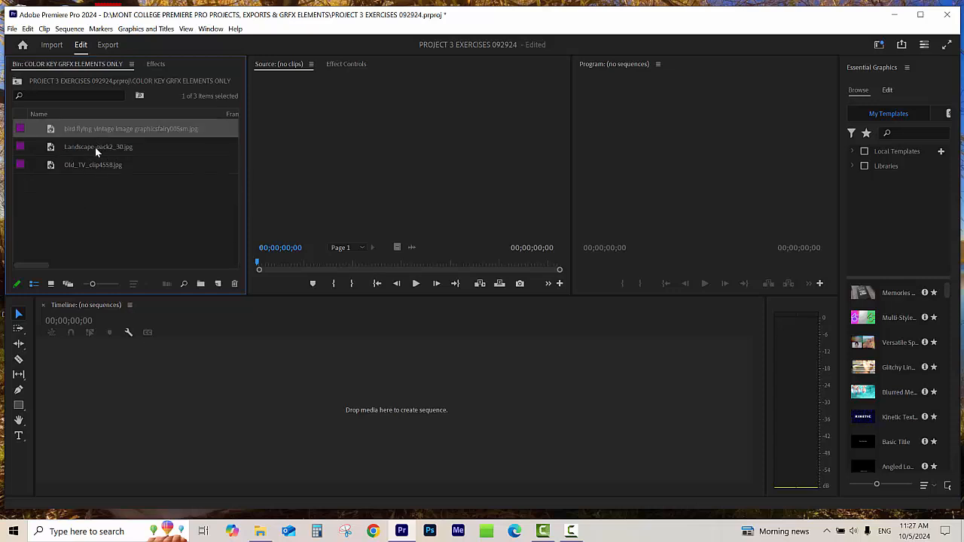
click(95, 147)
click(100, 130)
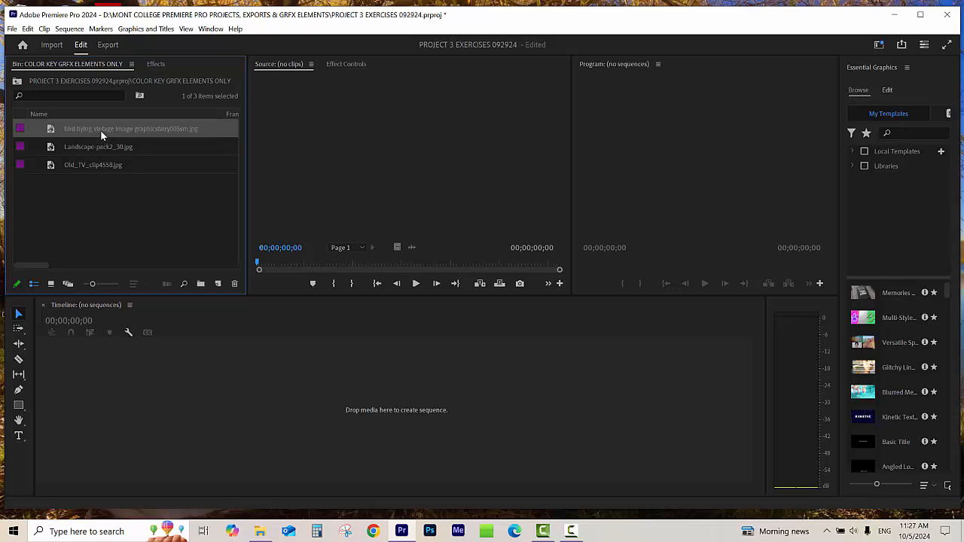
click(125, 205)
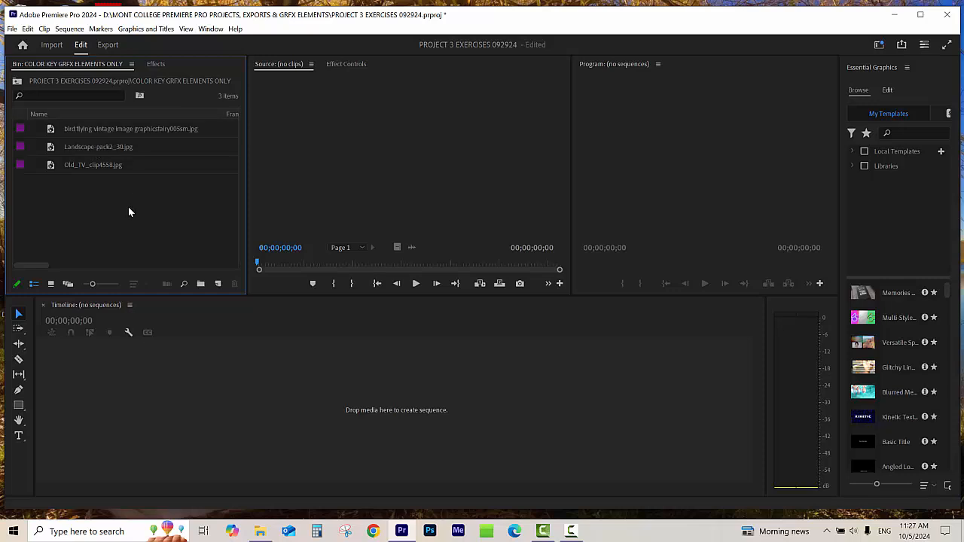
Step: Check the image size in the properties of Landscape-pack2_30.jpg and close the properties
click(81, 150)
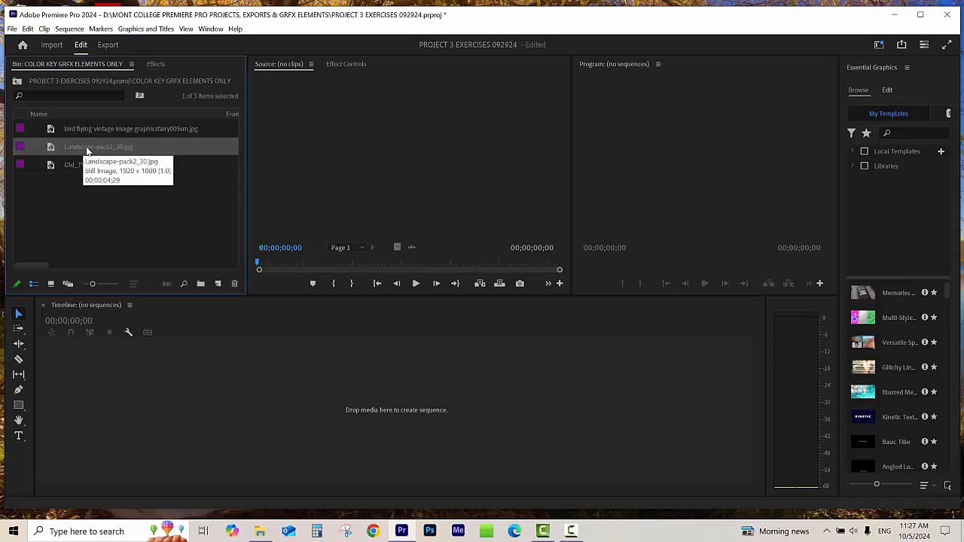
right_click(84, 148)
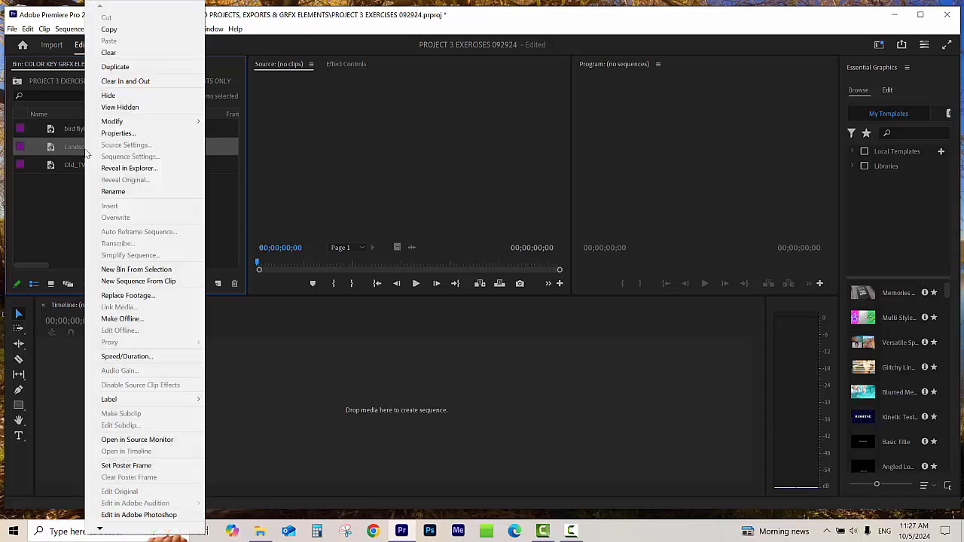
click(150, 135)
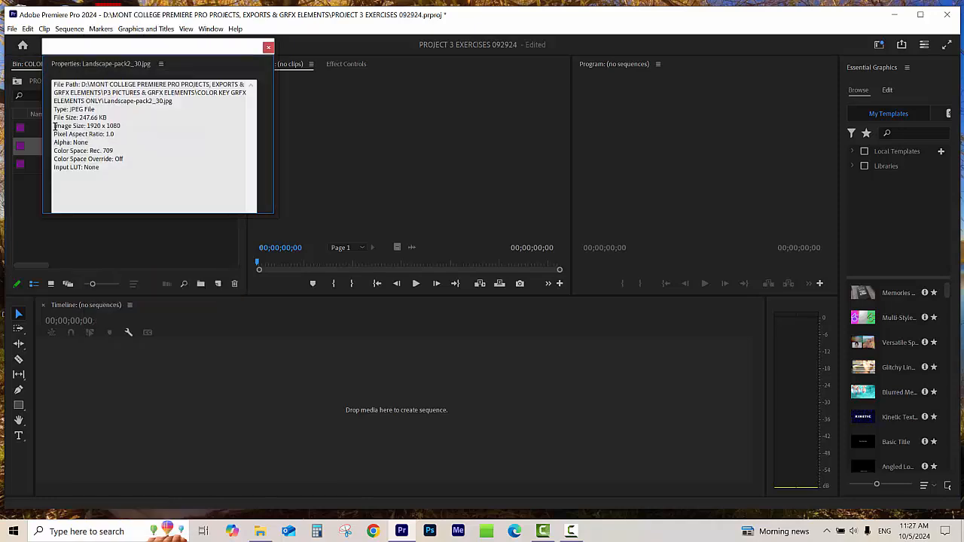
drag(54, 126, 126, 123)
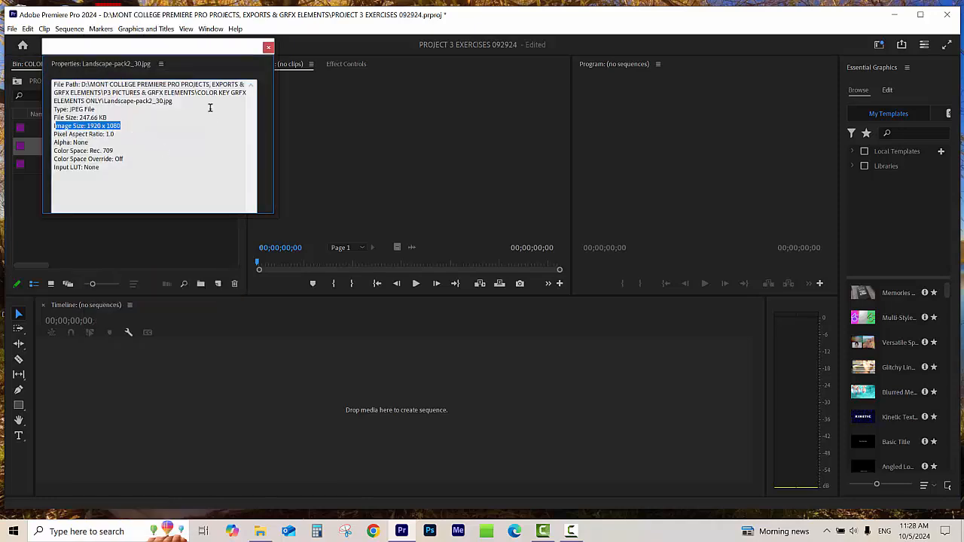
click(268, 48)
click(128, 229)
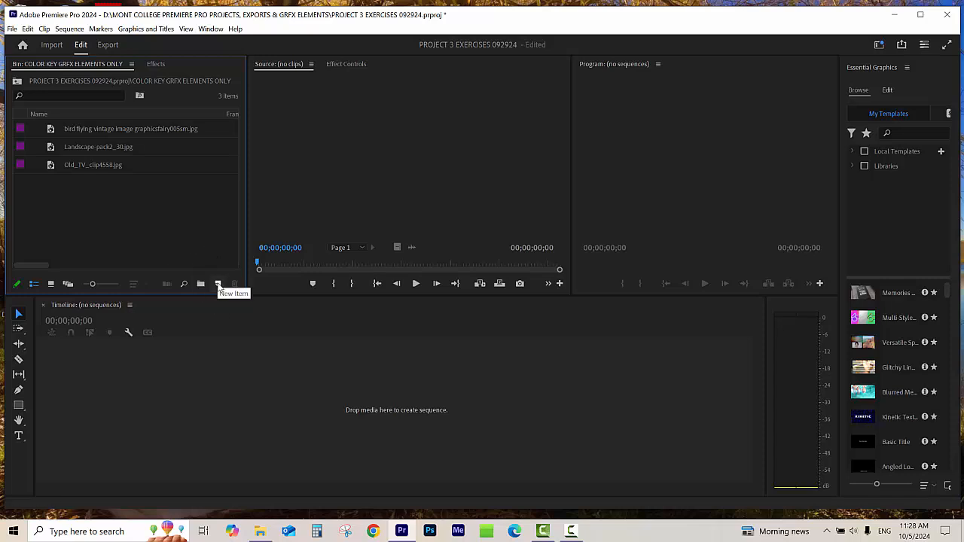
right_click(110, 190)
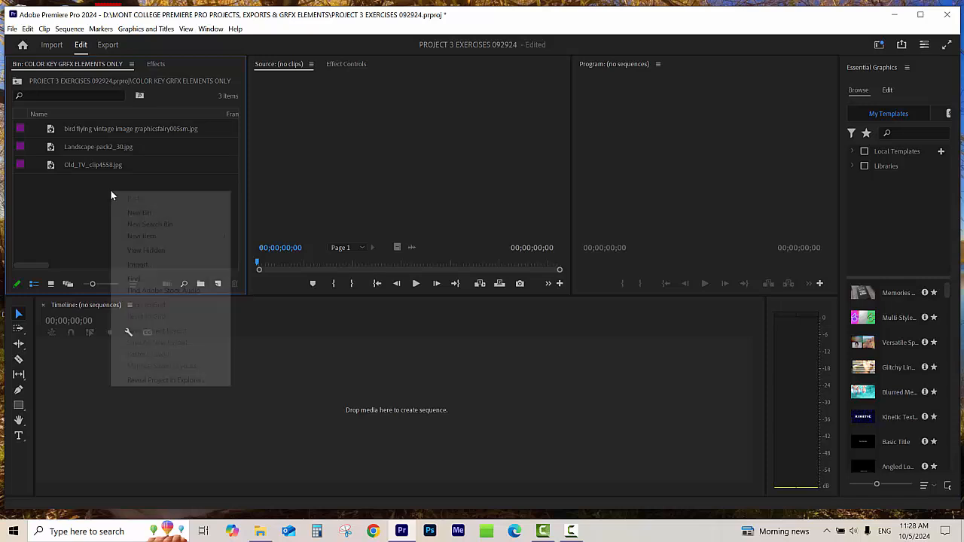
mouse_move(154, 238)
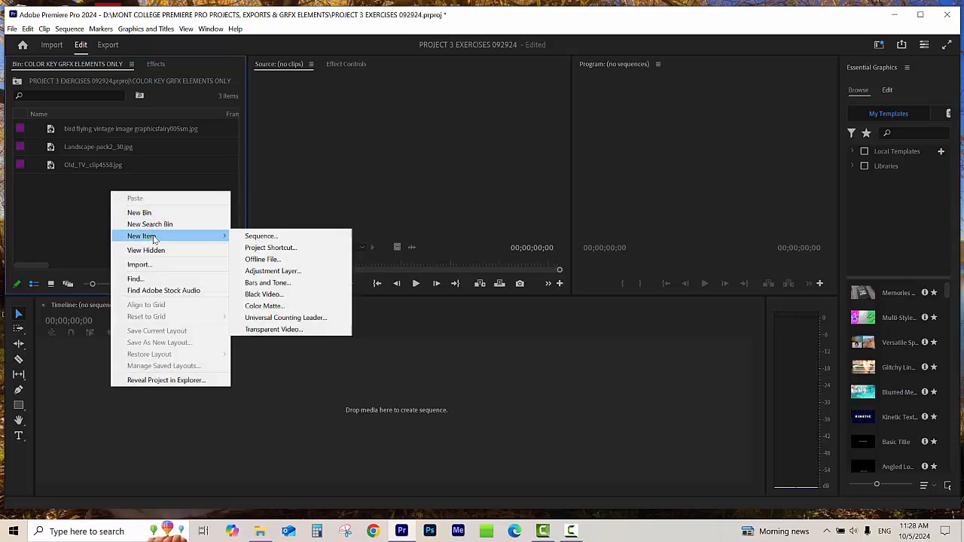
click(67, 139)
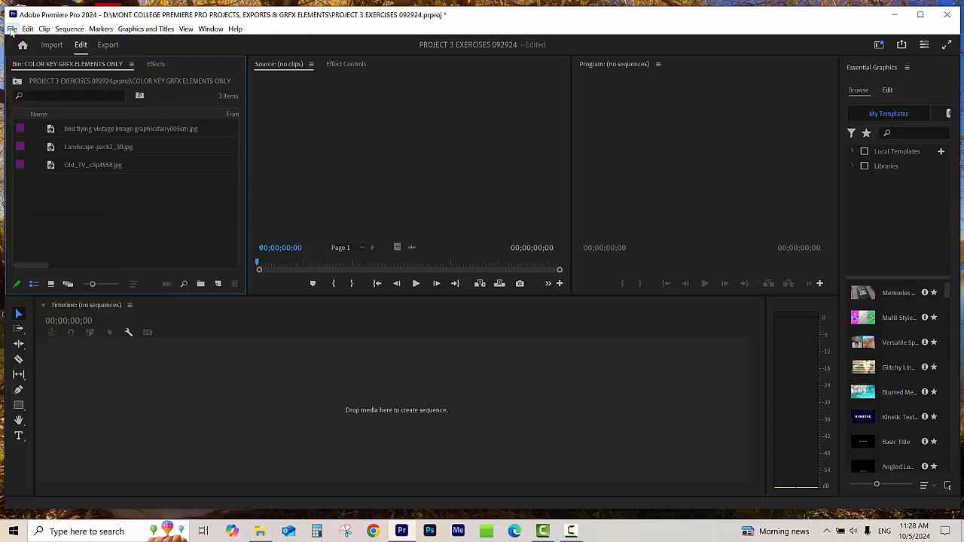
Step: Create a new sequence in the bin using the HD 1080p 29.97 fps preset
click(12, 30)
mouse_move(26, 43)
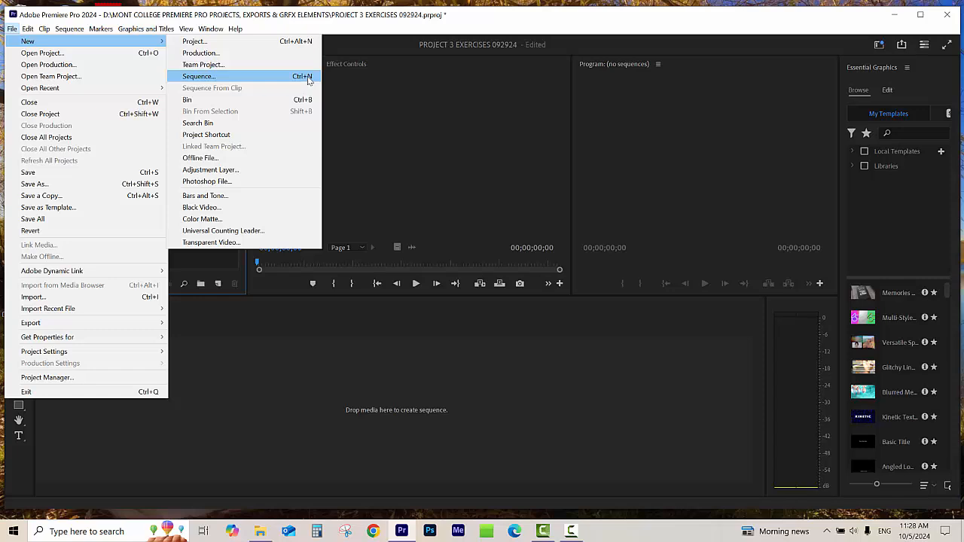
click(241, 77)
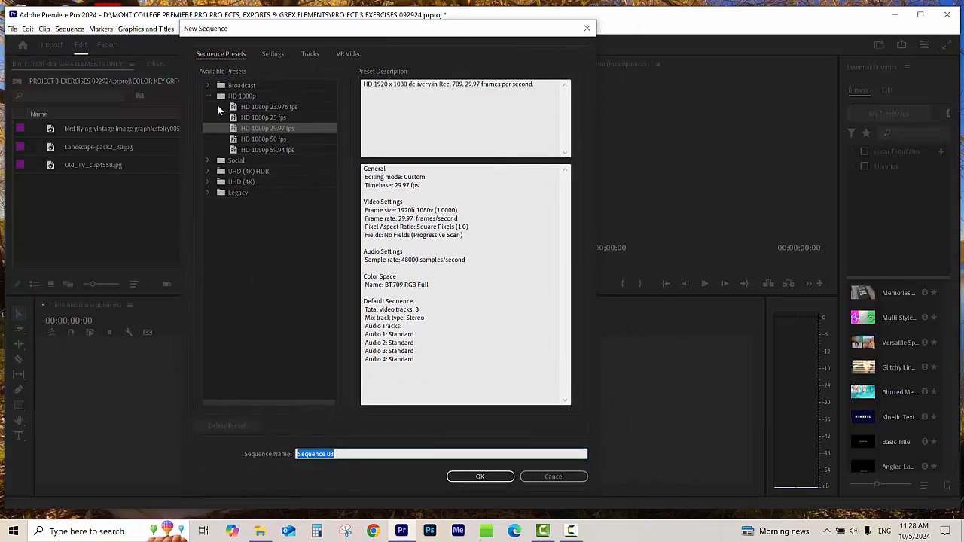
click(233, 128)
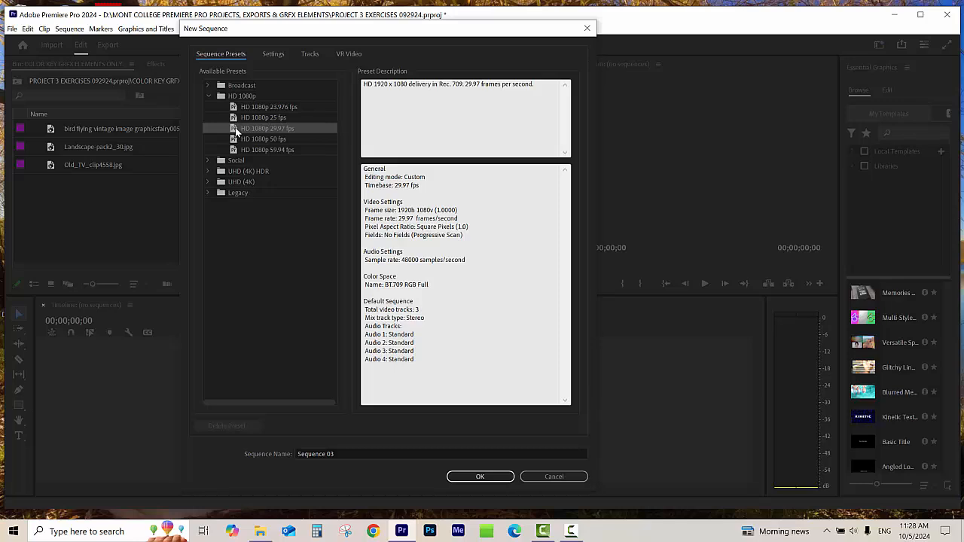
click(209, 97)
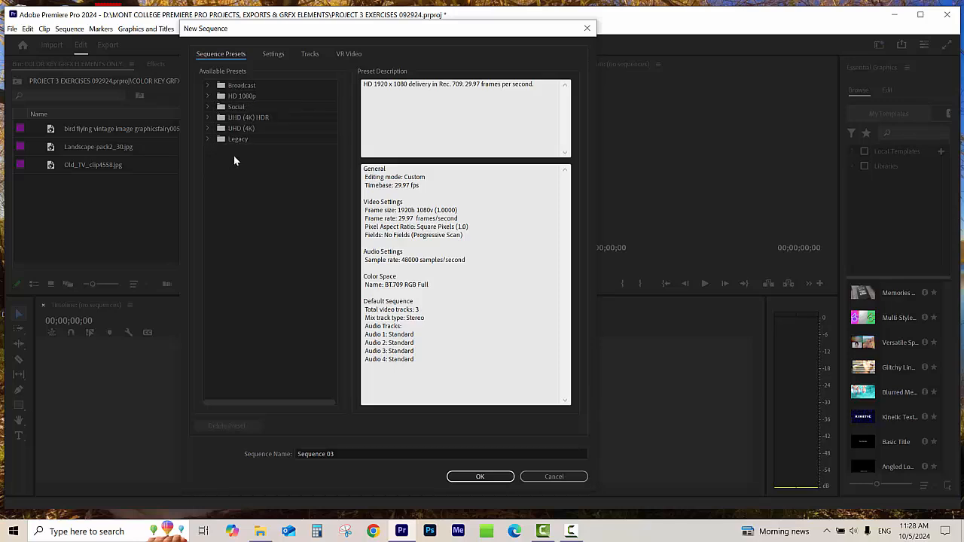
click(244, 97)
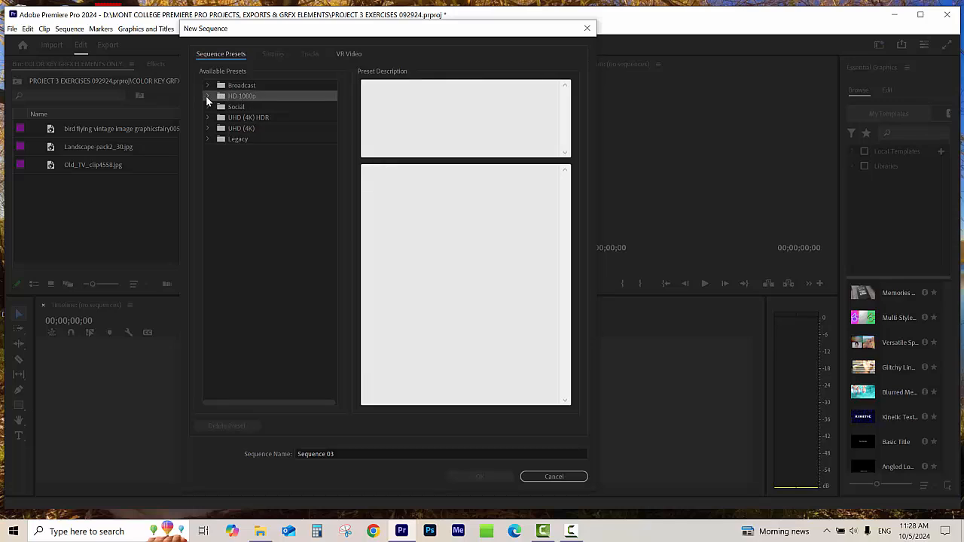
click(207, 97)
click(249, 129)
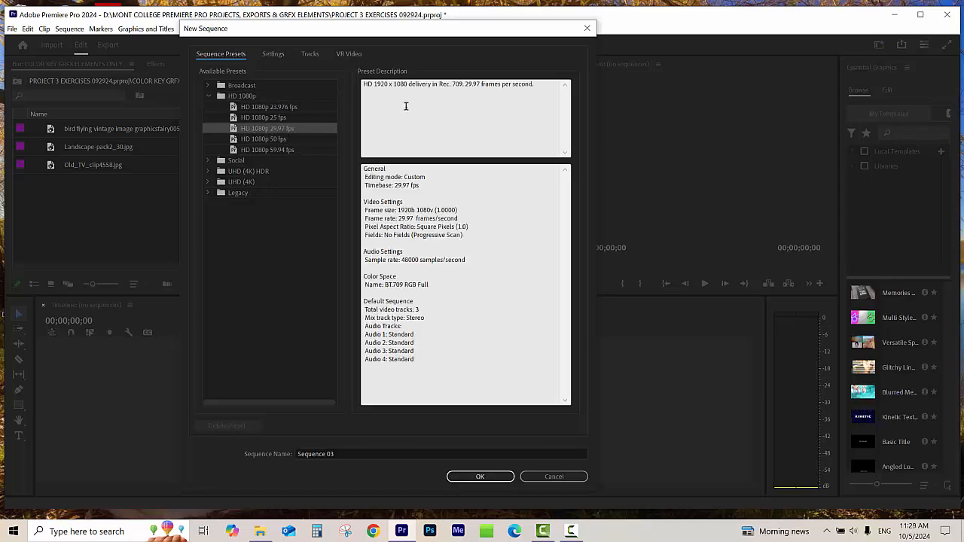
click(485, 478)
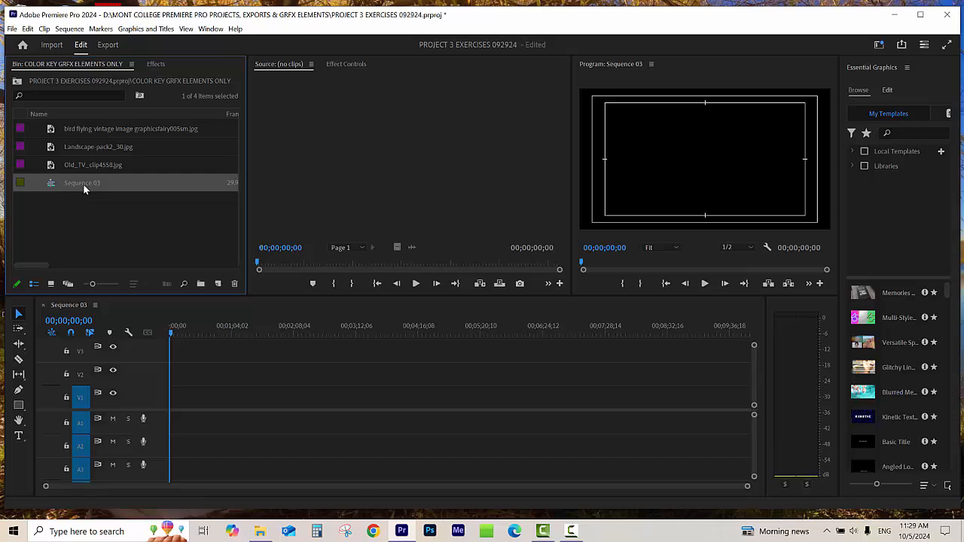
Step: Rename the new sequence in the bin to "main sequence"
click(83, 185)
text(ma)
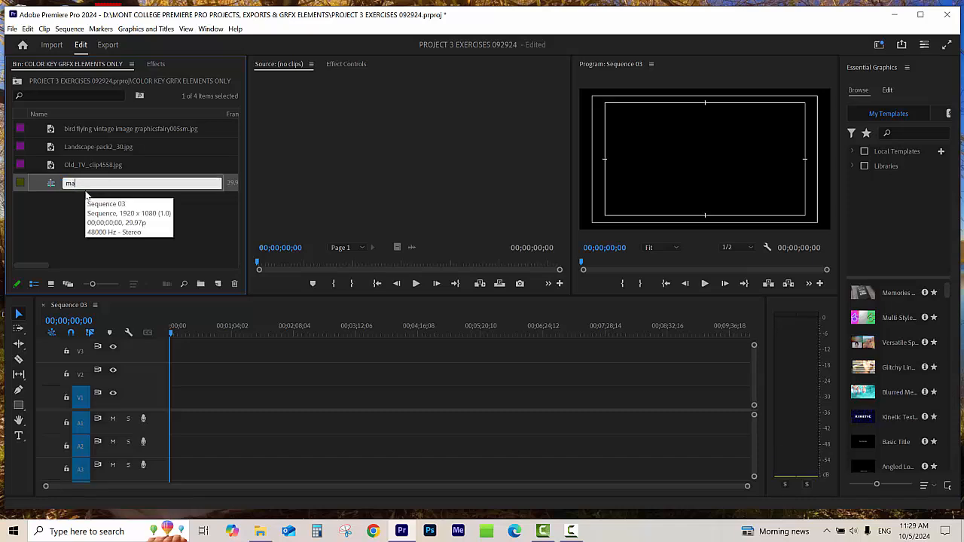
text(in sequence)
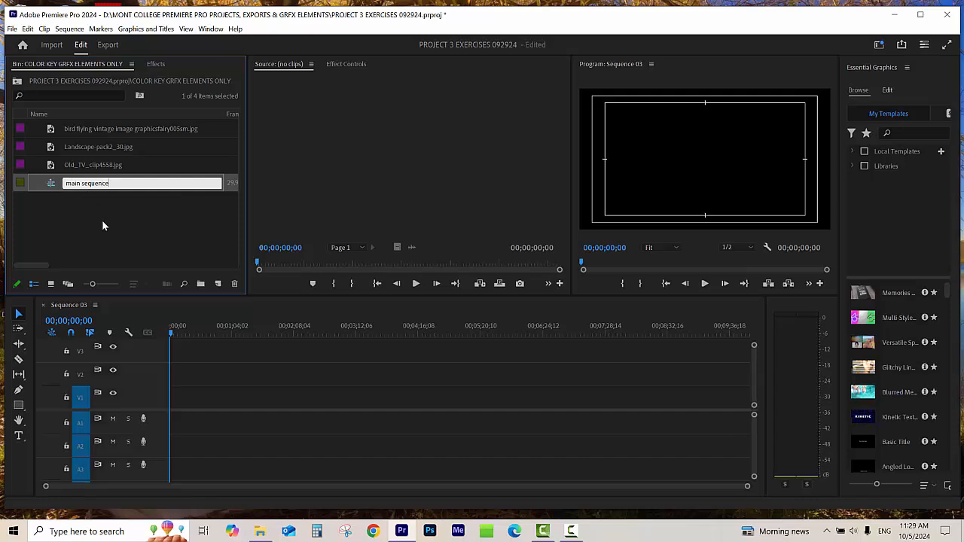
click(104, 225)
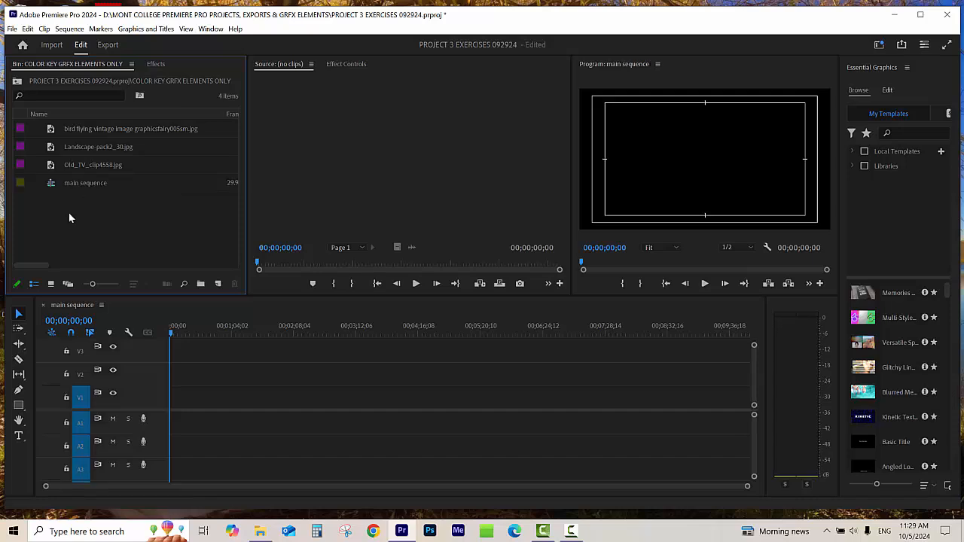
Step: Place Landscape-pack2_30.jpg at the start of video track V1 and fit the sequence to the timeline width
click(52, 154)
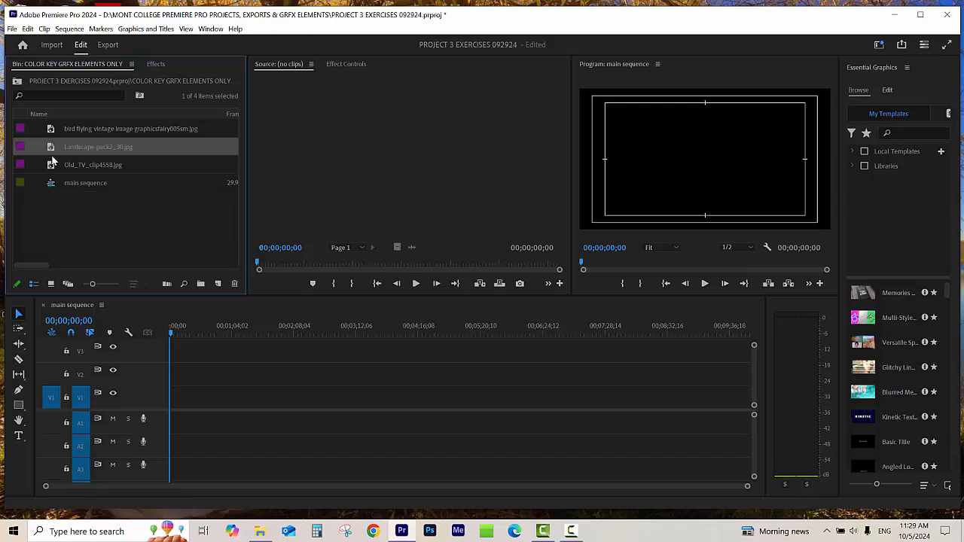
drag(53, 154, 169, 409)
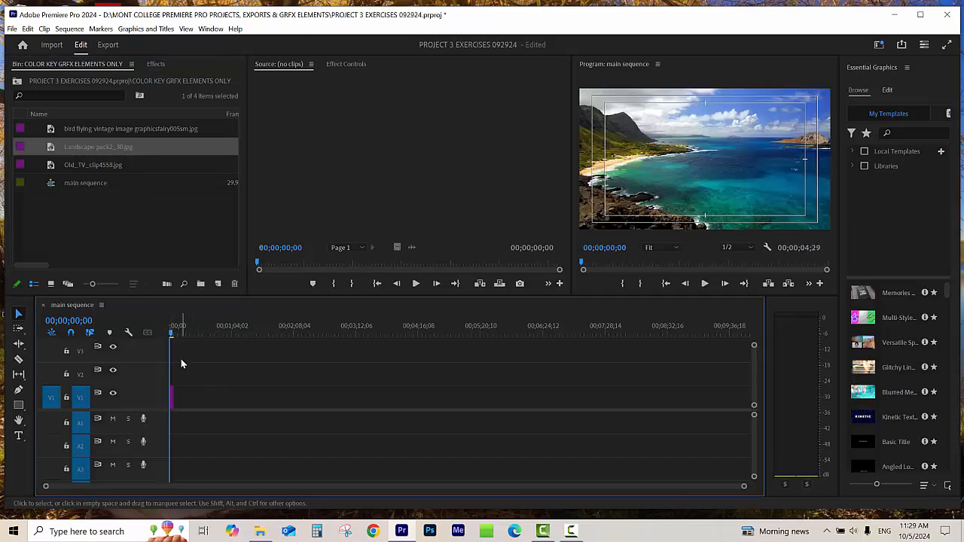
click(172, 334)
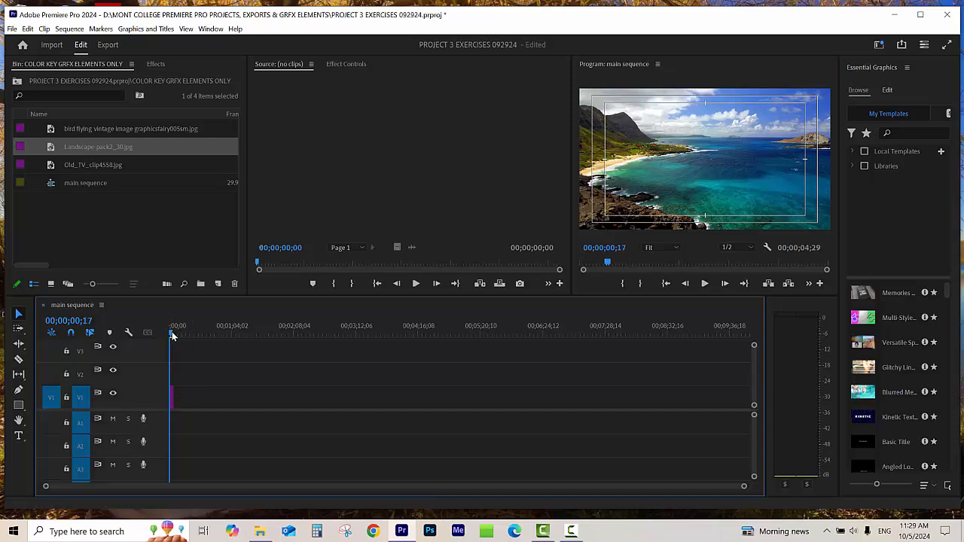
key(backslash)
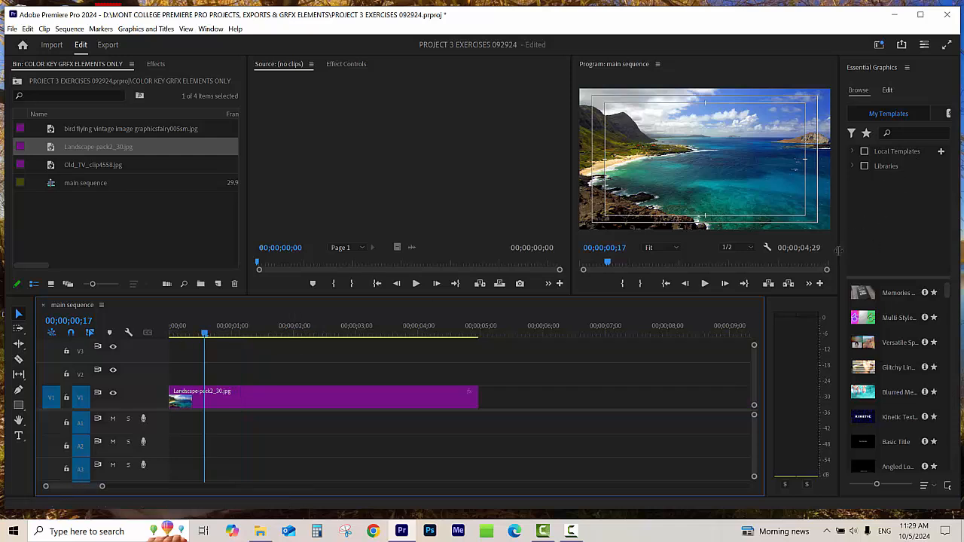
Step: Widen the program monitor and timeline areas, and enlarge the video track area above the audio tracks
drag(842, 247, 859, 248)
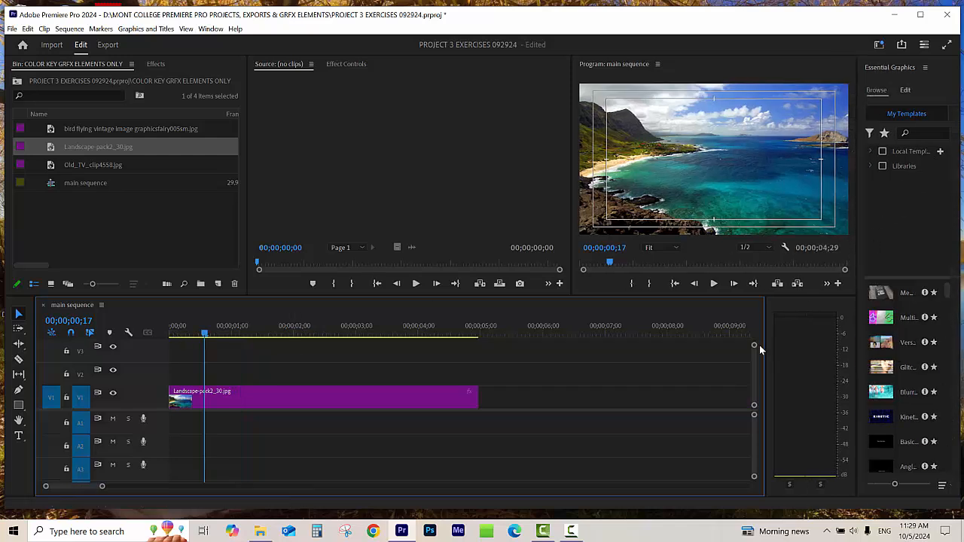
drag(769, 345, 806, 344)
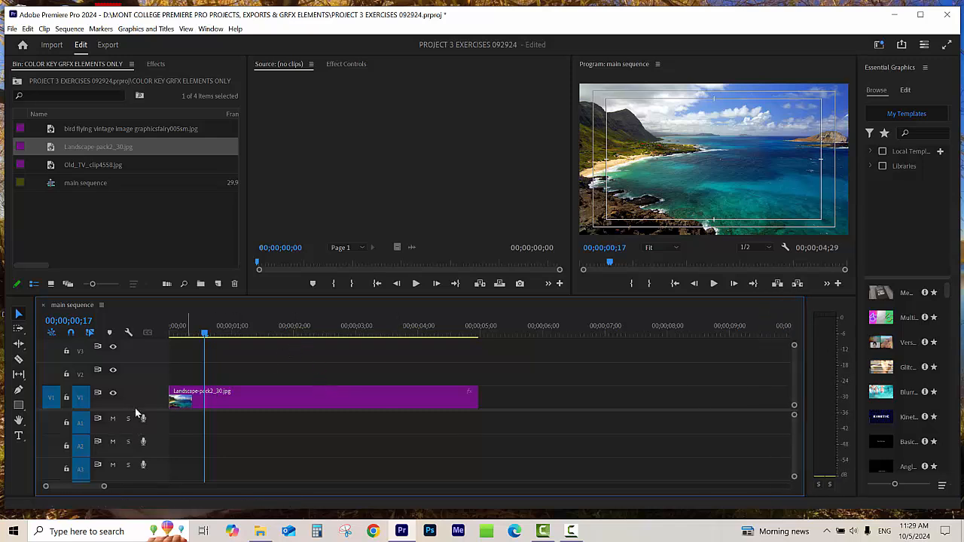
drag(134, 409, 125, 445)
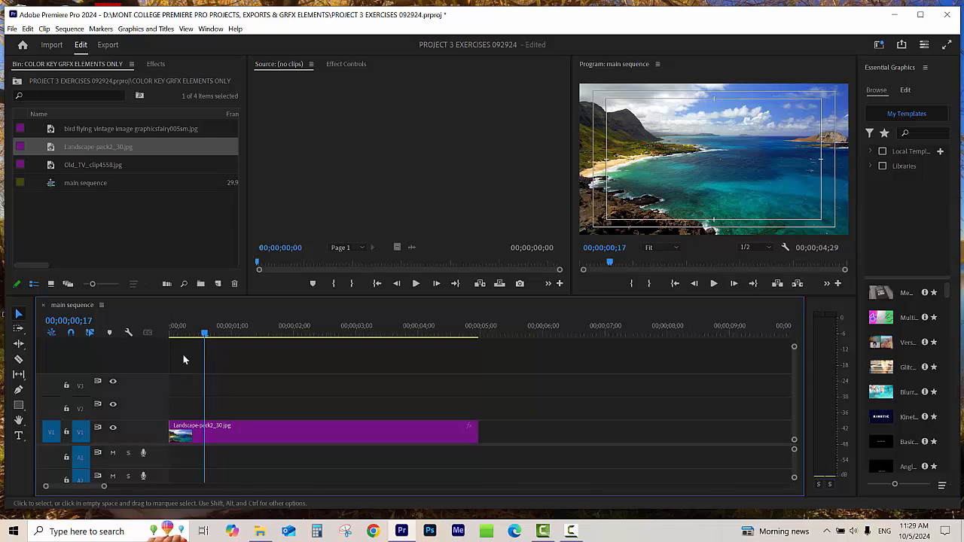
Step: Add 2 video tracks after Video 3 in the main sequence
right_click(141, 386)
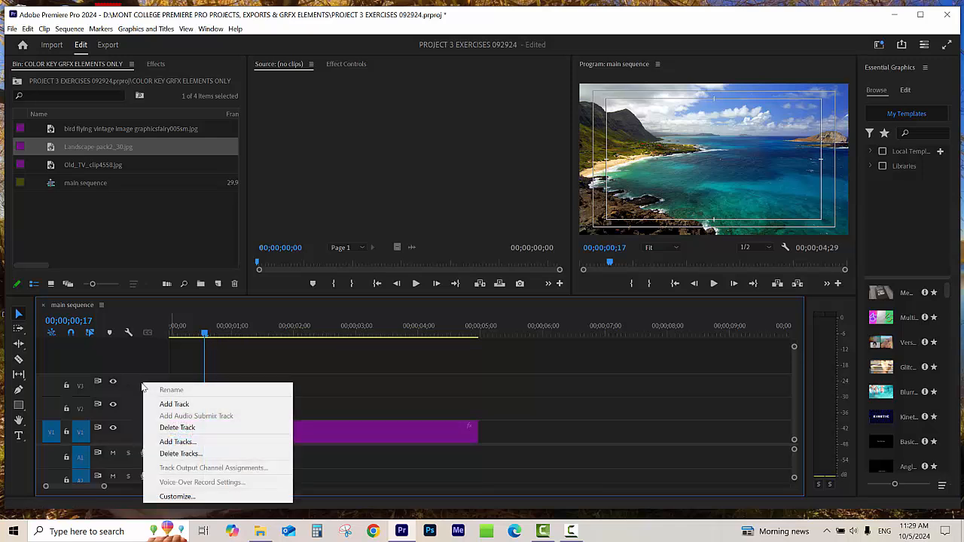
click(201, 446)
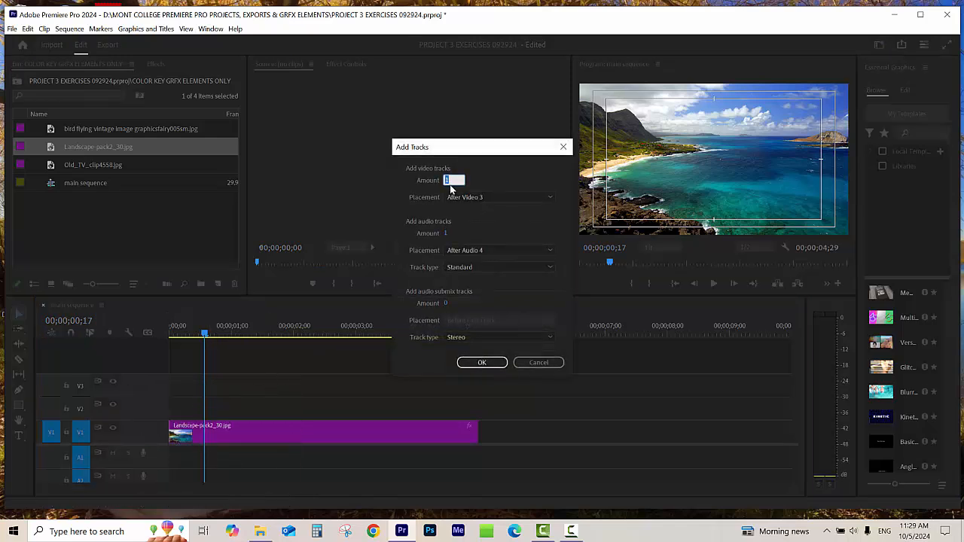
text(2)
click(481, 364)
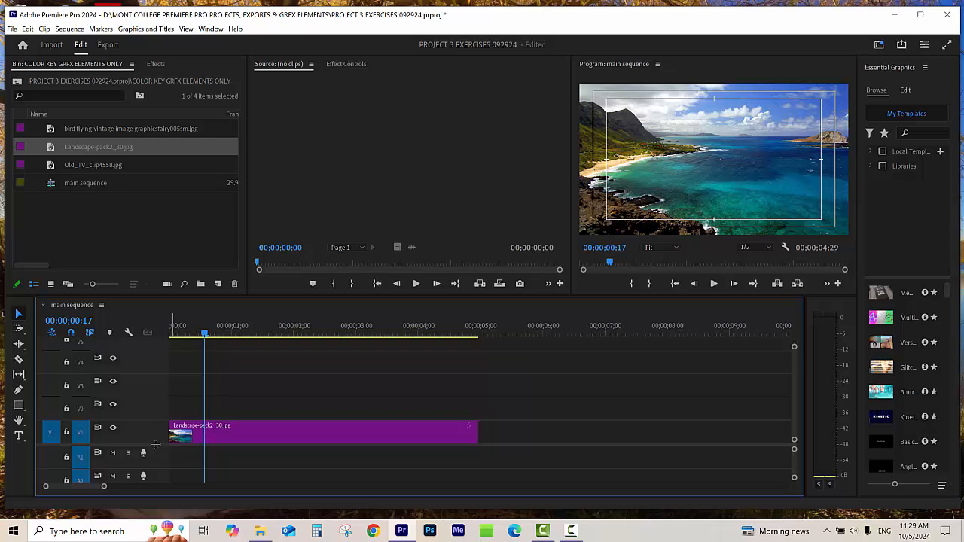
Step: Place the bird flying vintage image at the start of video track V5 and move the playhead to about 00;00;01;28
drag(155, 445, 152, 458)
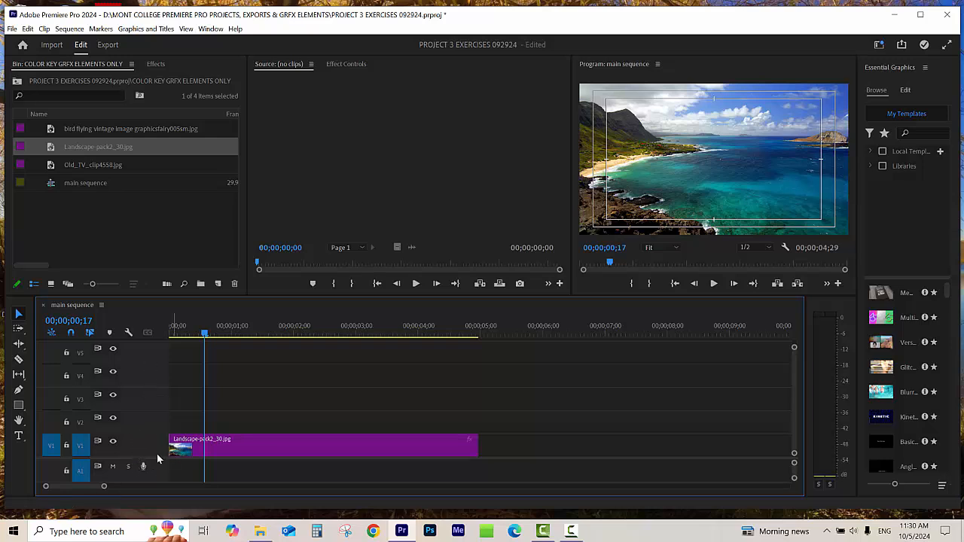
click(132, 224)
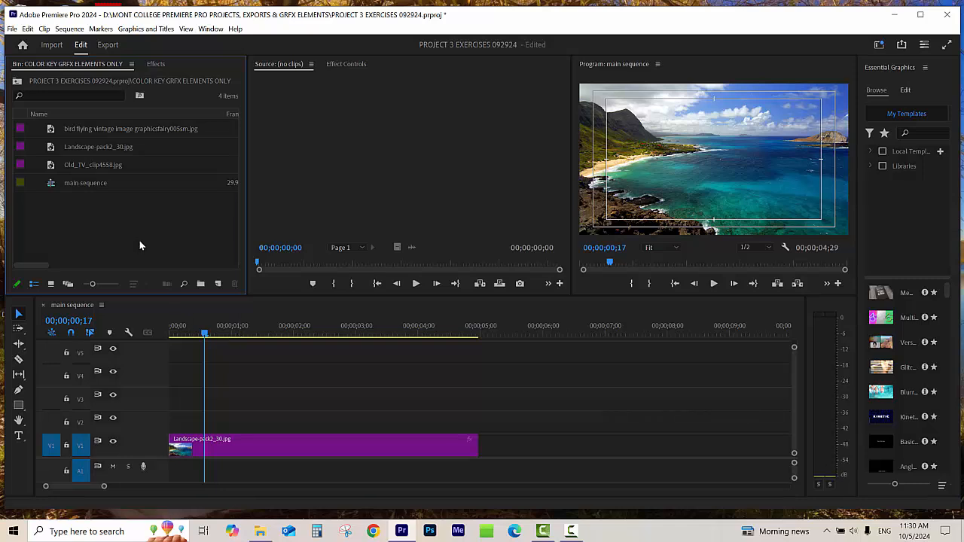
click(51, 130)
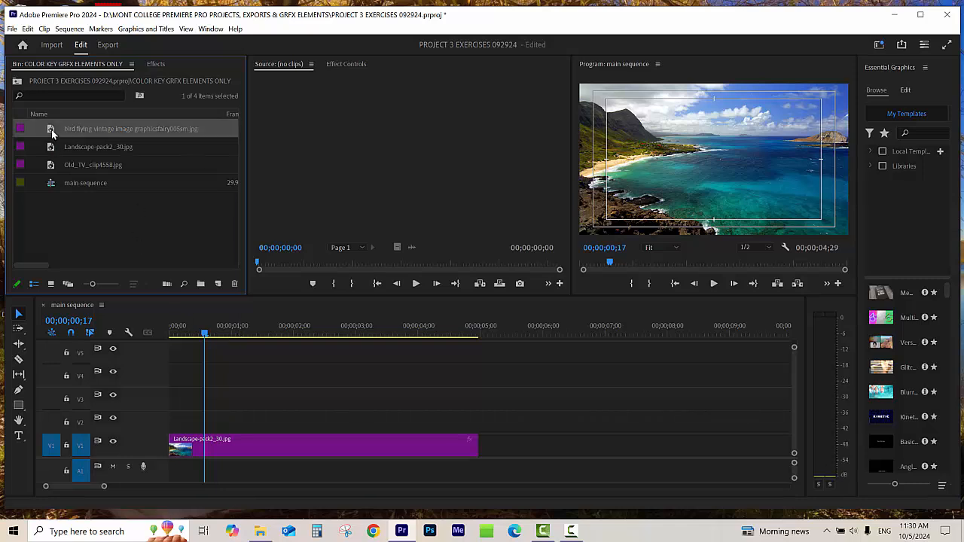
double_click(51, 129)
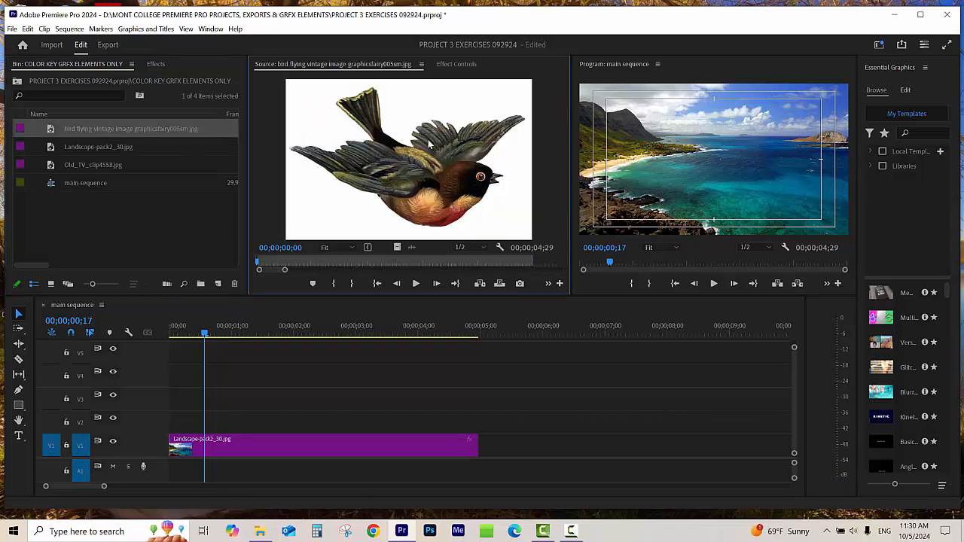
drag(428, 145, 170, 354)
drag(258, 331, 269, 332)
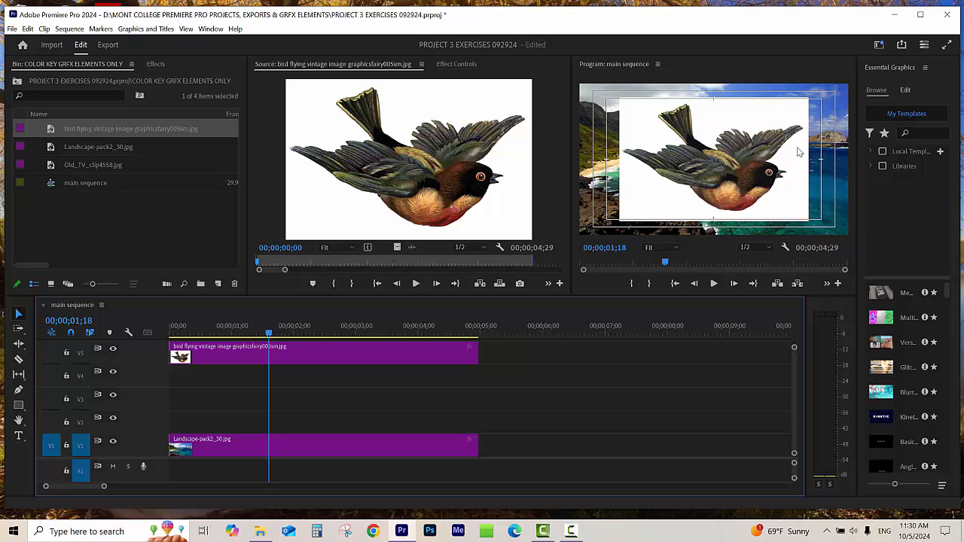
click(290, 333)
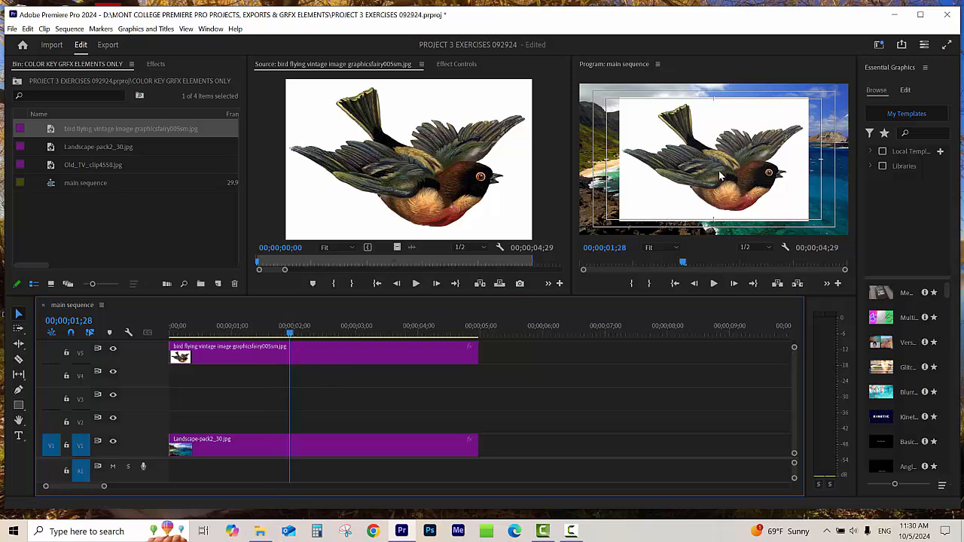
Step: Select the bird clip on V5 and bring up both the effects library and the clip's effect controls
click(288, 453)
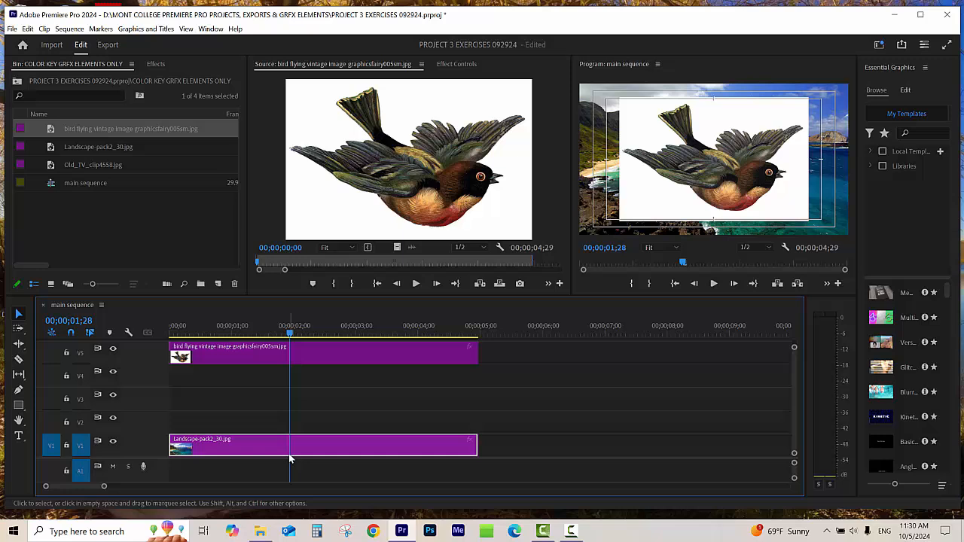
click(300, 359)
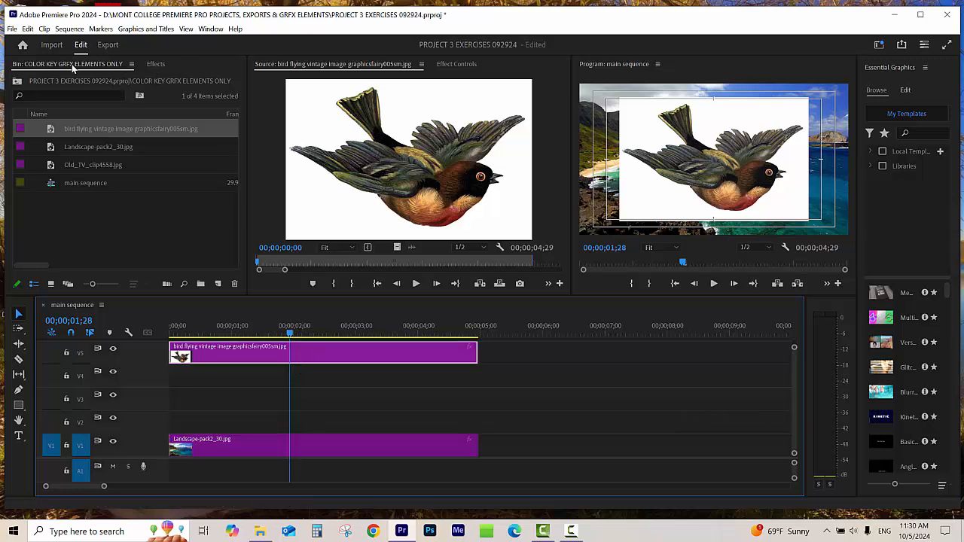
click(156, 65)
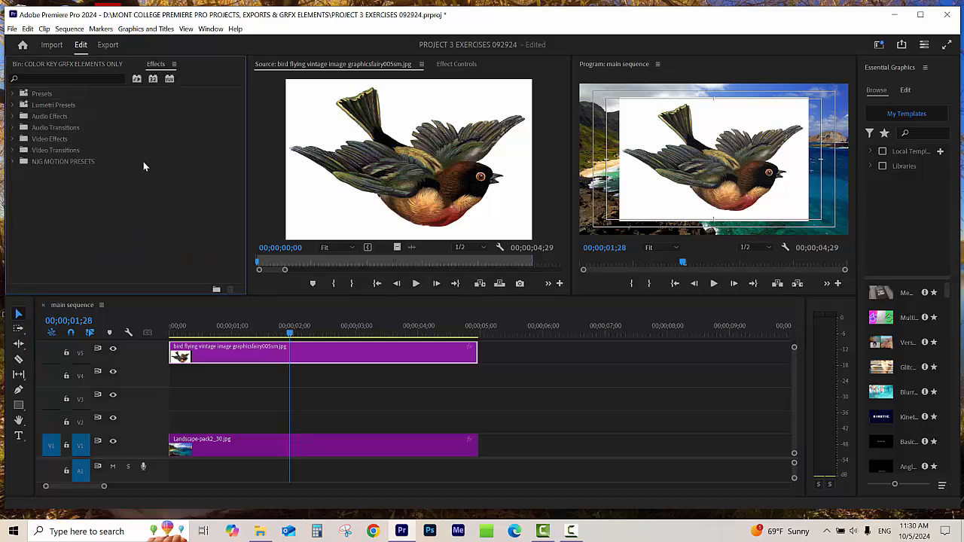
click(460, 64)
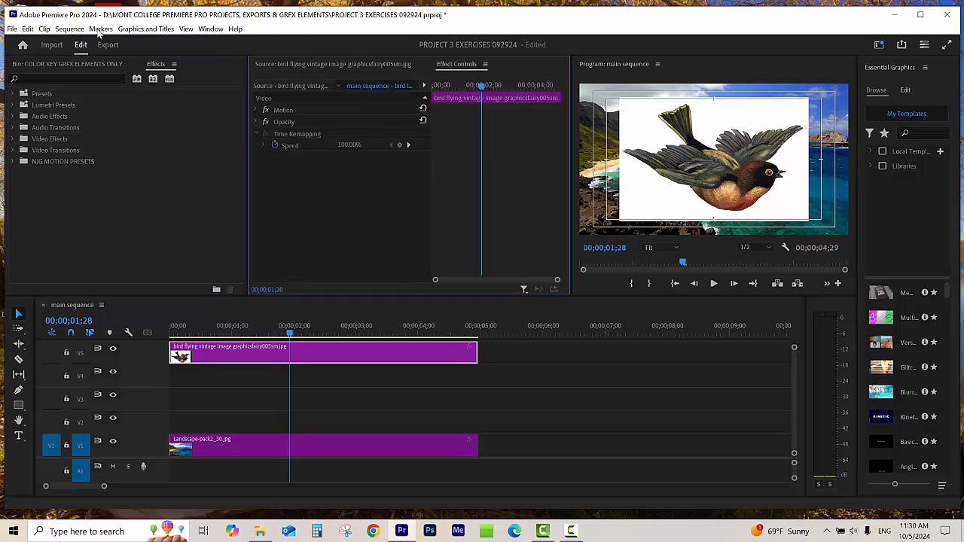
click(210, 29)
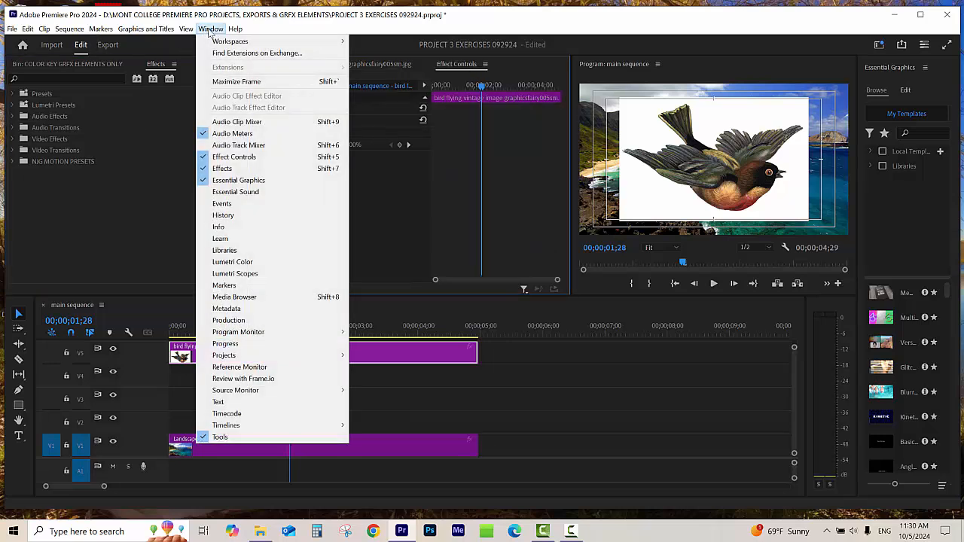
click(247, 170)
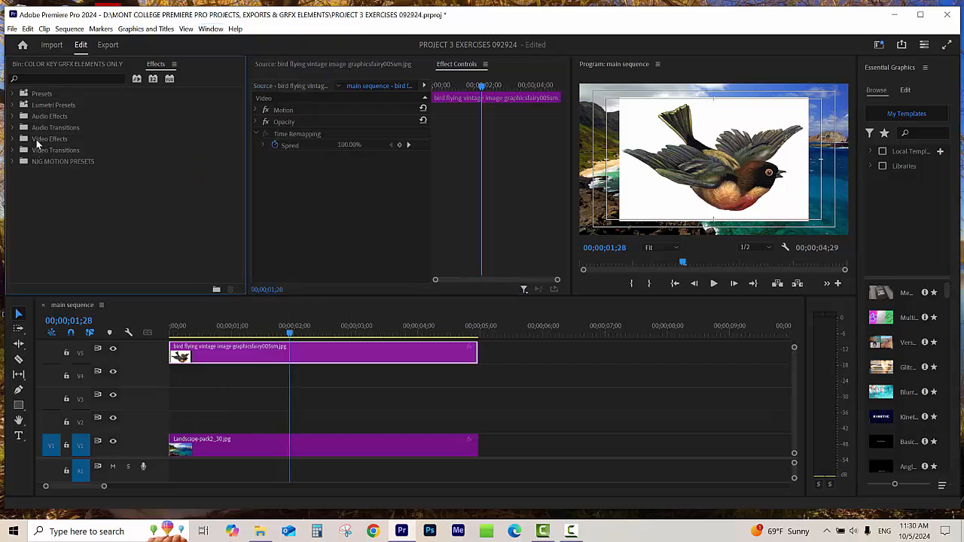
Step: Apply the Color Key video effect from the Keying group to the bird clip on V5
click(15, 141)
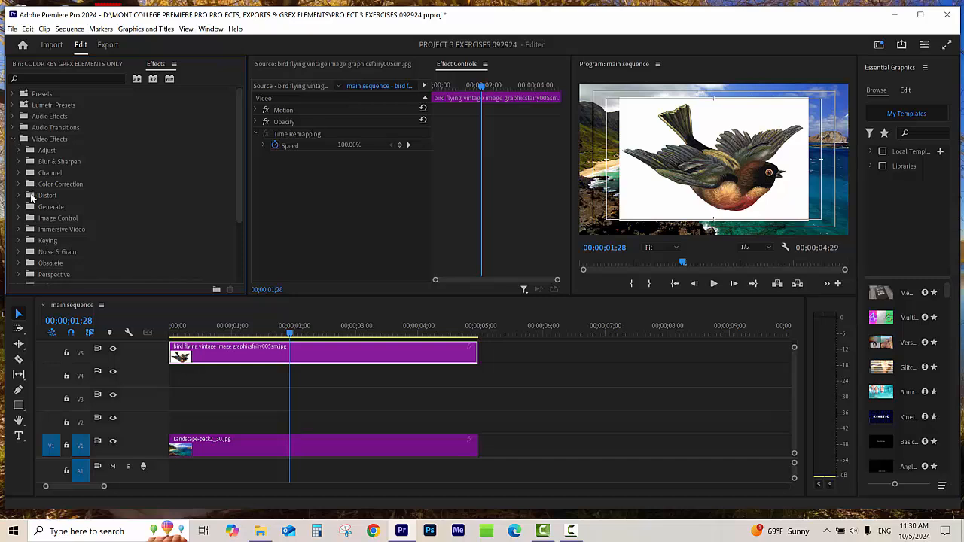
click(47, 244)
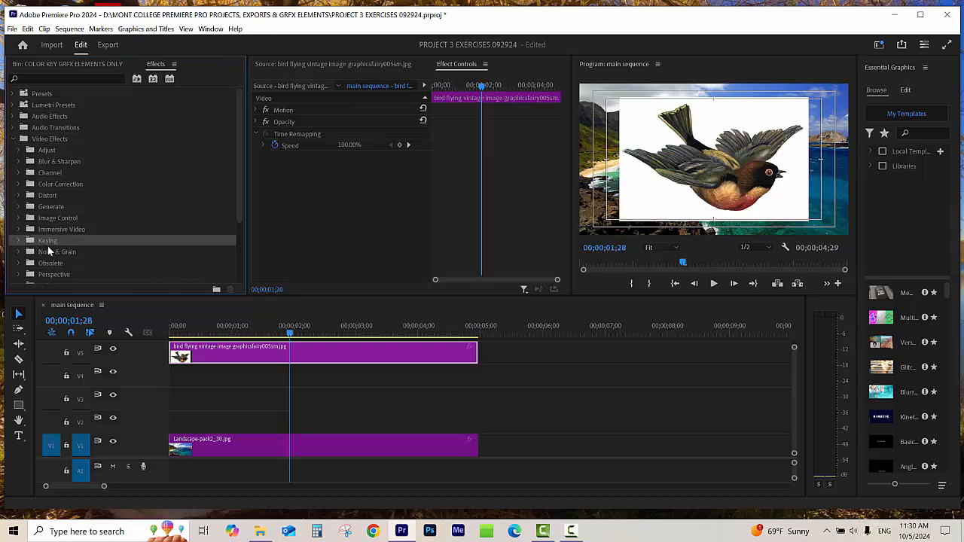
click(19, 241)
drag(239, 172, 239, 213)
click(38, 201)
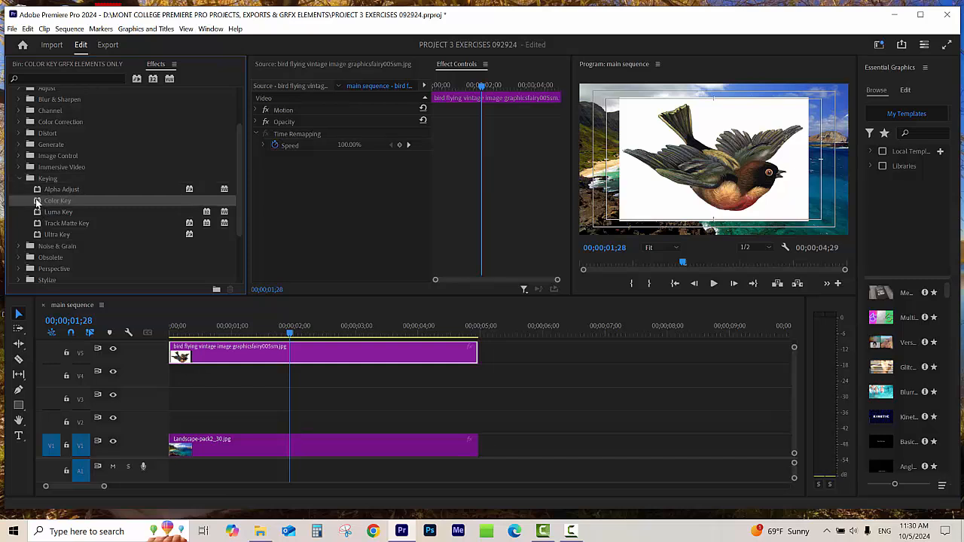
click(254, 354)
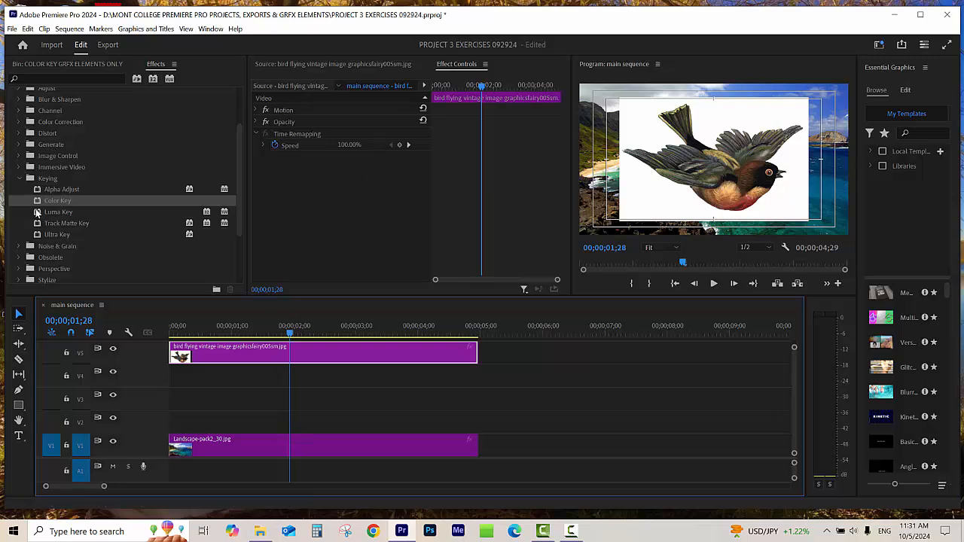
drag(38, 205, 335, 231)
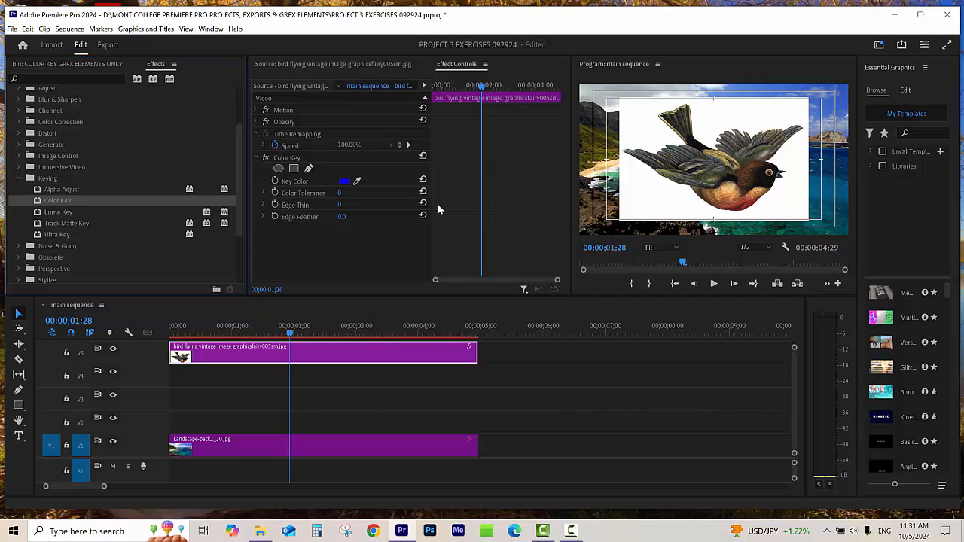
Step: Enable keyframing at 00;00;00;00 for the Color Key's Key Color, Color Tolerance, Edge Thin and Edge Feather
drag(475, 87, 416, 88)
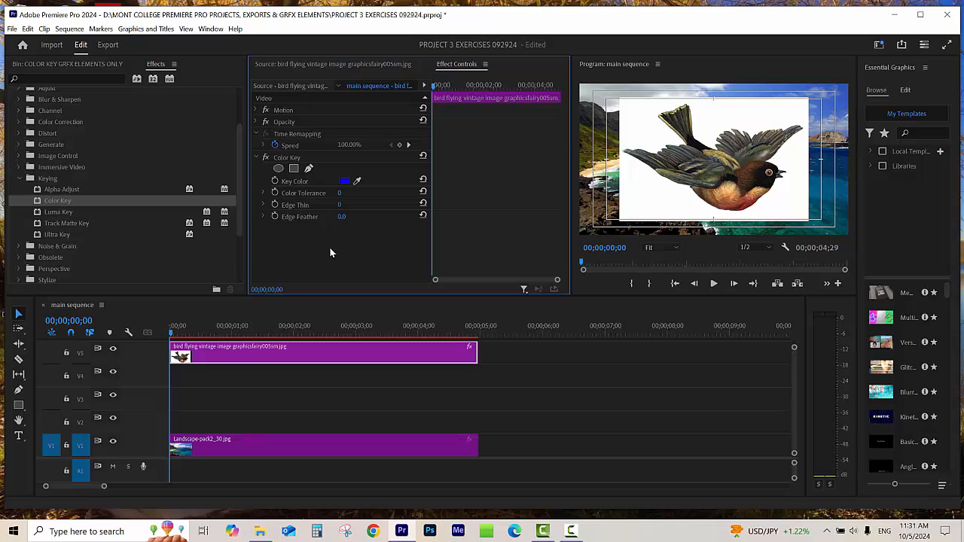
click(275, 181)
click(275, 193)
click(275, 204)
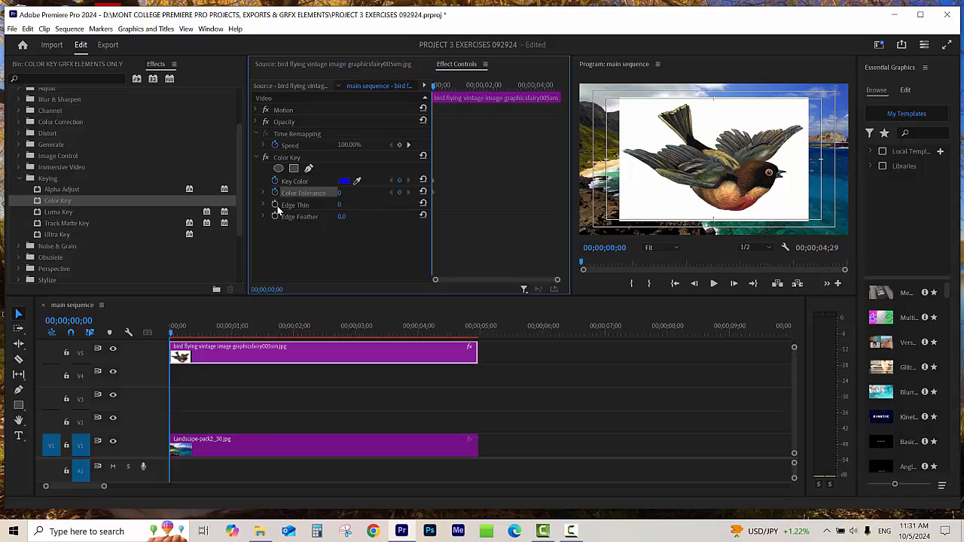
click(275, 216)
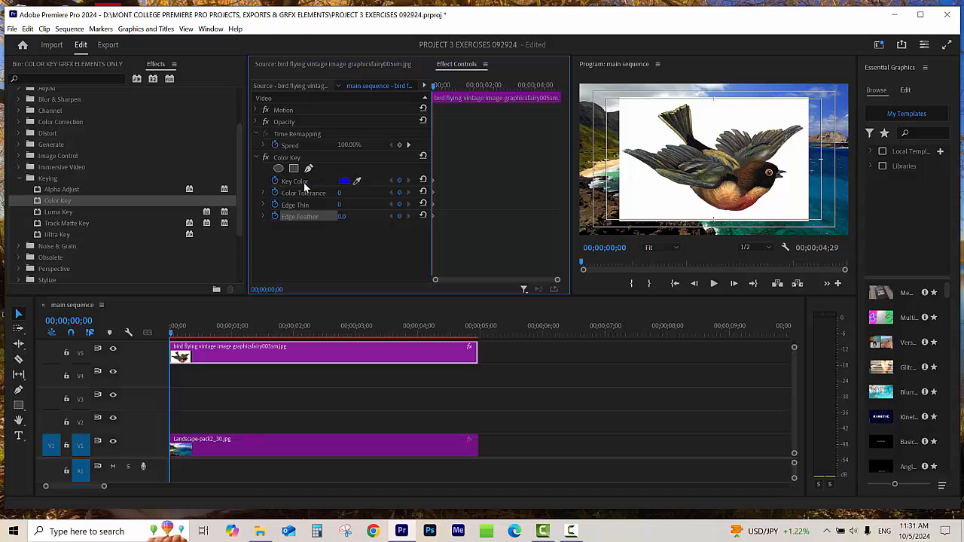
Step: Sample the bird image's white background as the Key Color and set Color Tolerance to 123
click(358, 184)
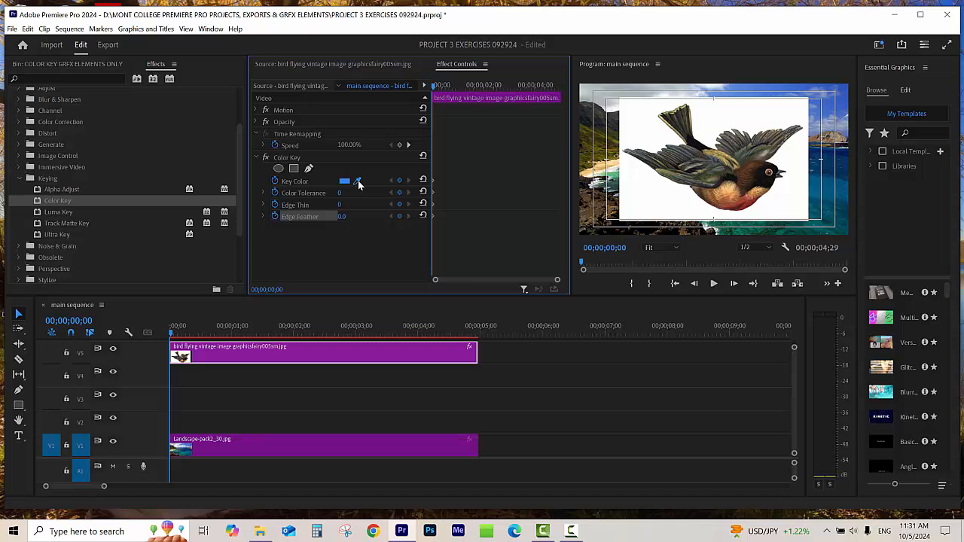
drag(358, 184, 646, 134)
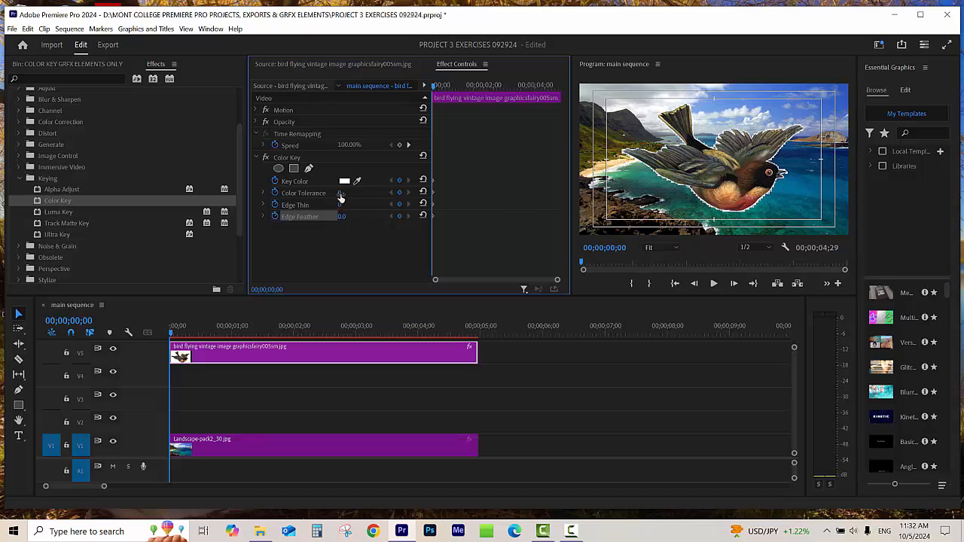
drag(340, 196, 348, 196)
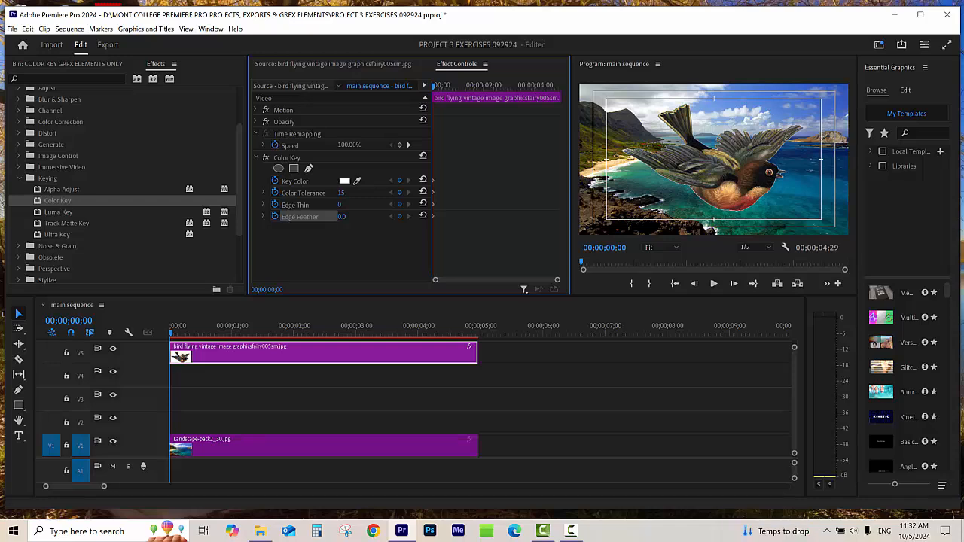
drag(341, 192, 345, 193)
mouse_move(340, 193)
mouse_down()
mouse_move(373, 193)
mouse_move(344, 193)
mouse_up()
drag(343, 193, 330, 193)
click(323, 355)
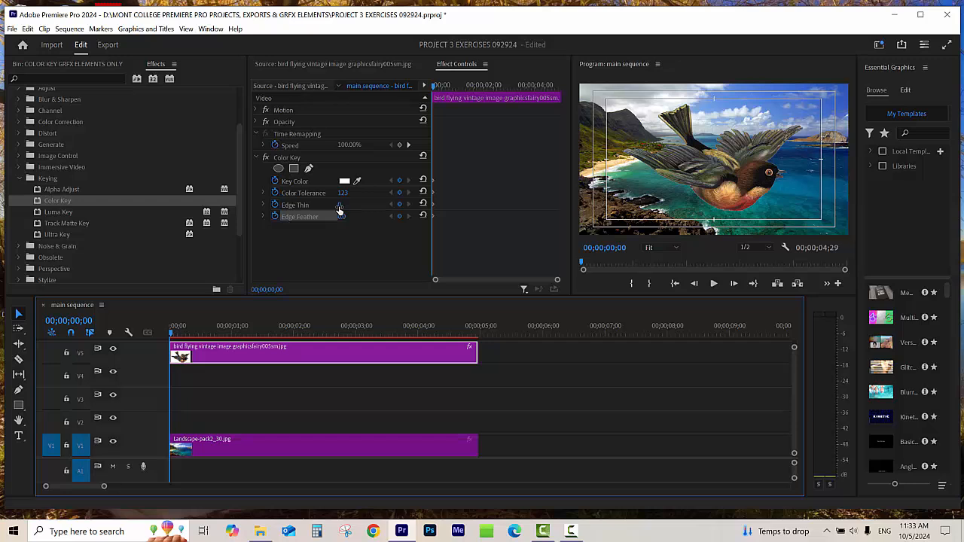
Step: Try Edge Thin values of 5 and 1 on the bird's Color Key, and reset it to 0
drag(339, 206, 345, 206)
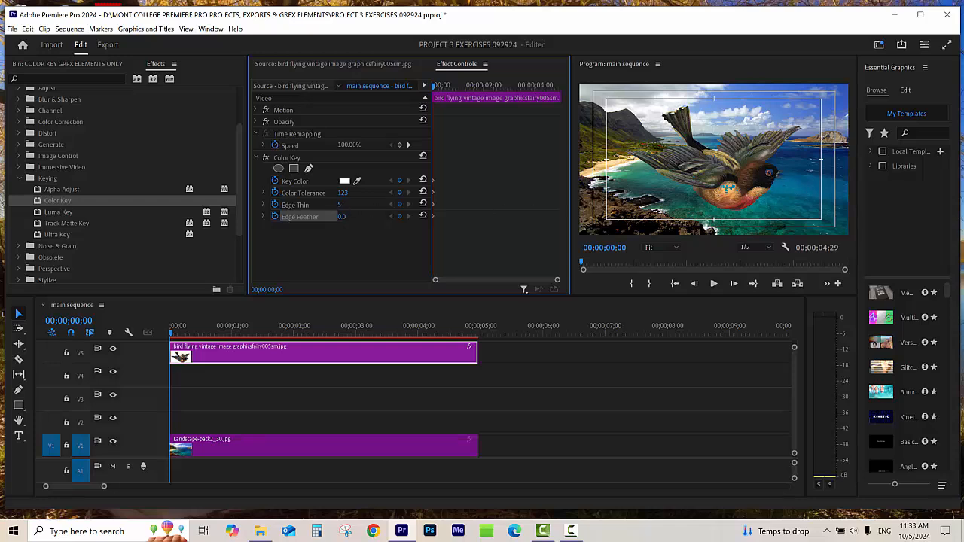
click(341, 205)
text(1)
key(Return)
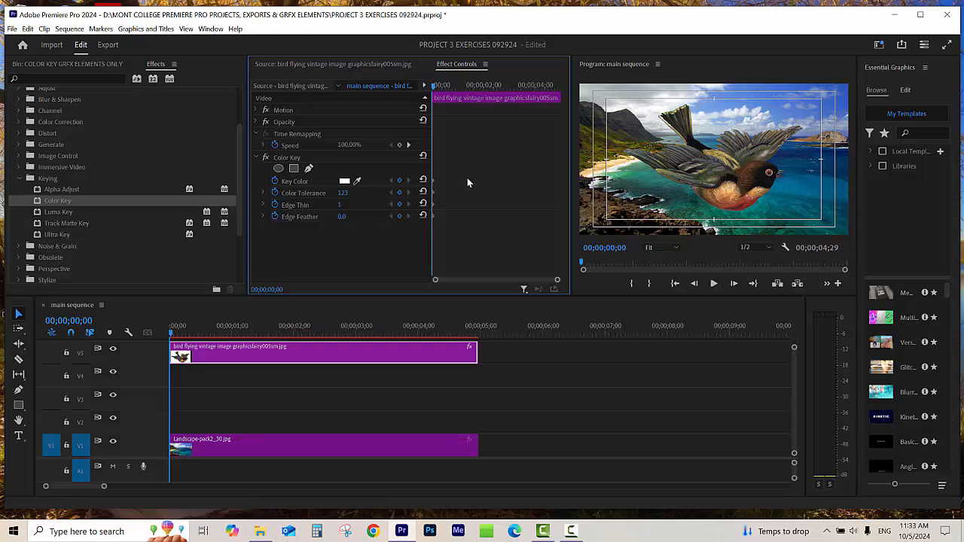
click(340, 208)
text(0)
click(352, 254)
Step: Fine-tune the bird's Color Key with Edge Feather 0.1, Edge Thin 0 and Color Tolerance 126
drag(342, 217, 409, 217)
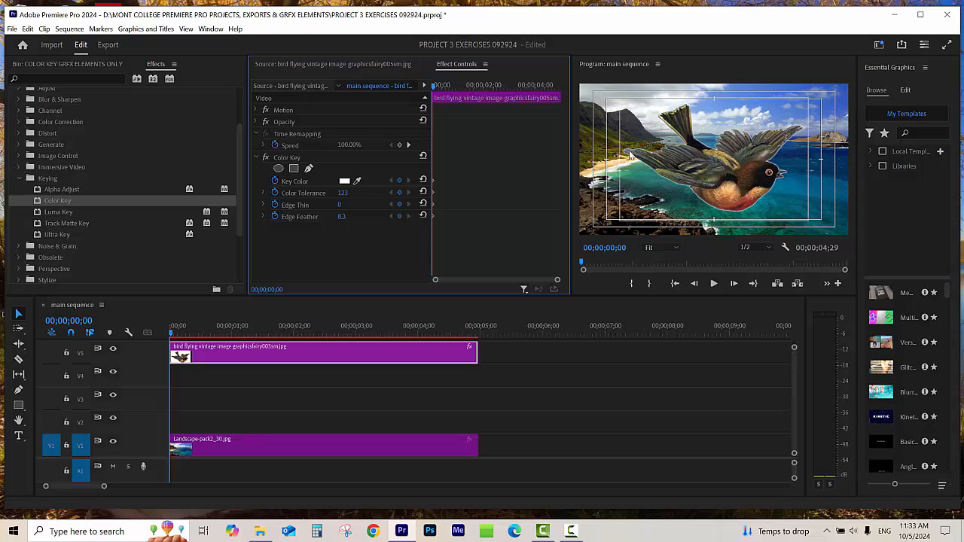
drag(339, 217, 276, 217)
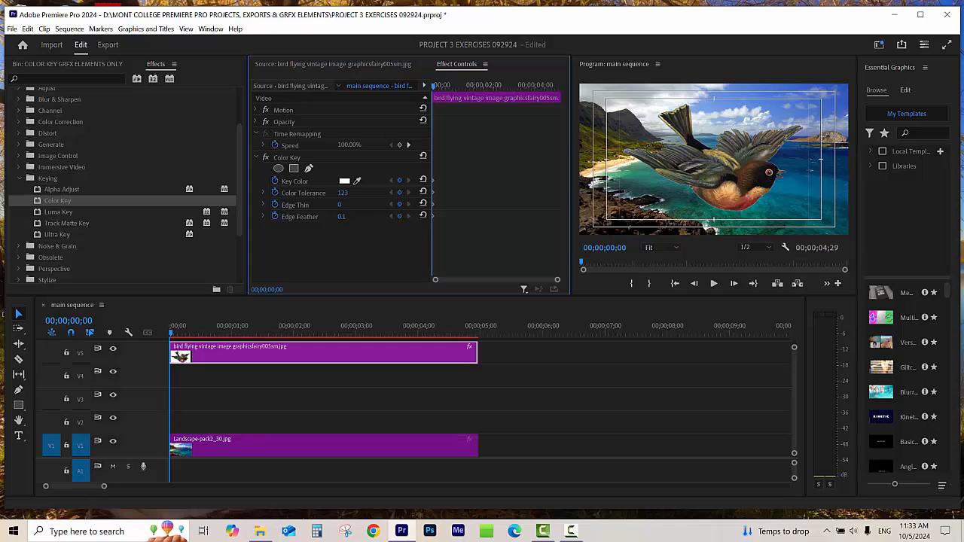
click(340, 205)
text(1)
key(Return)
click(339, 205)
key(Return)
drag(343, 192, 345, 193)
click(277, 354)
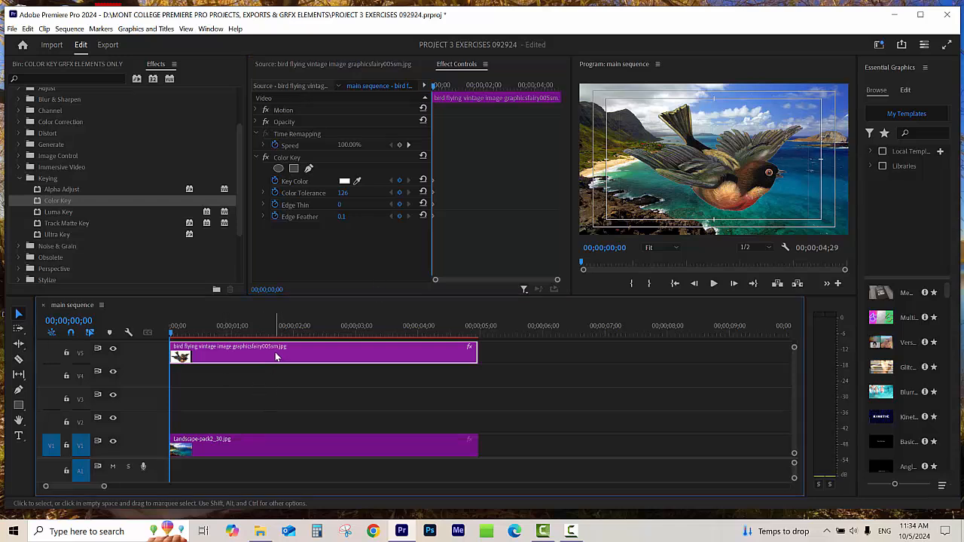
Step: Enable Position and Scale keyframing at the start of the bird clip and set its Scale to 50
click(256, 157)
click(256, 111)
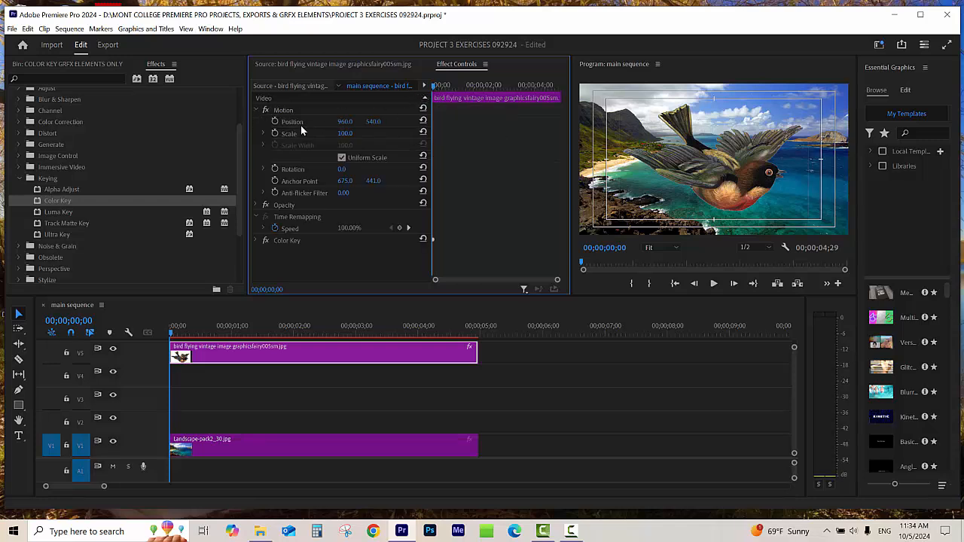
click(275, 122)
click(275, 133)
click(345, 133)
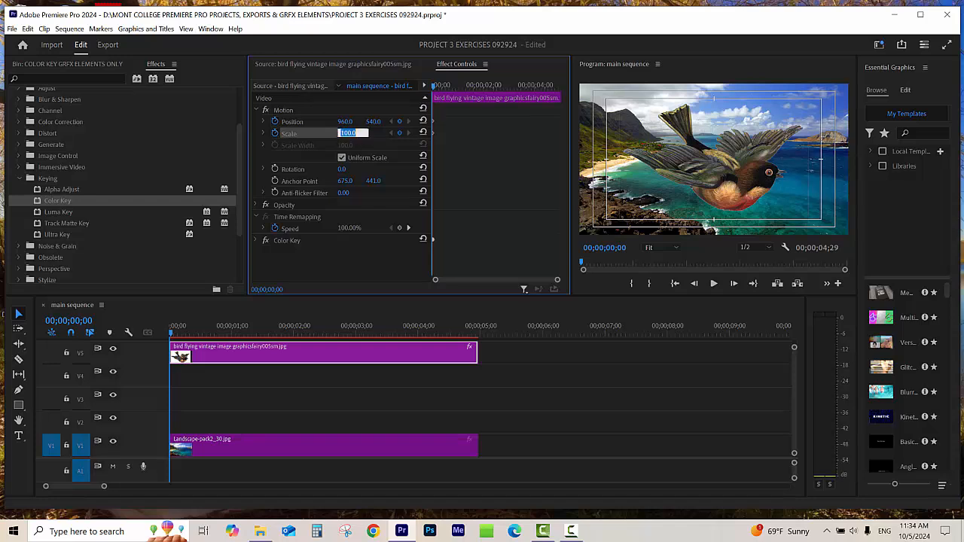
text(50)
key(Return)
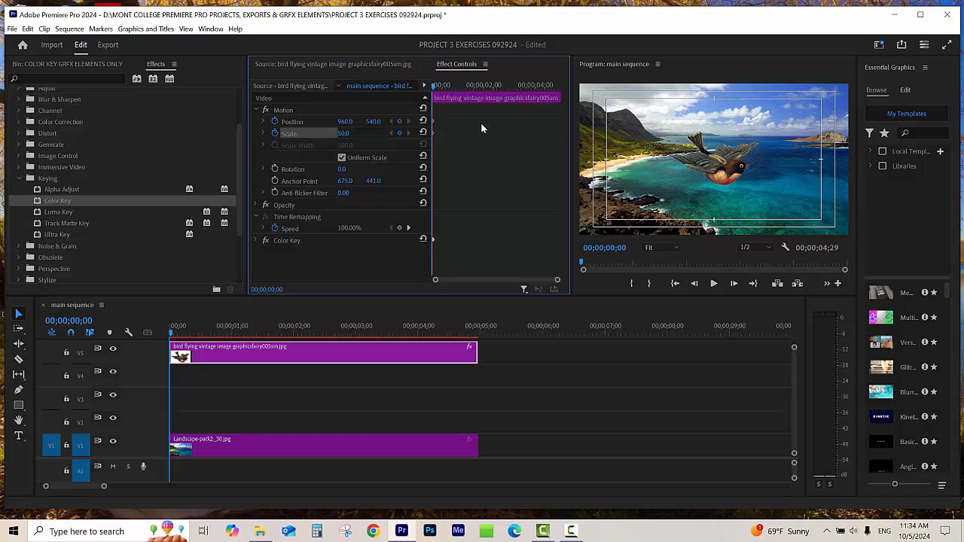
Step: Scrub the bird clip to about 00;00;02;02 and back to the start, and widen the Effect Controls area
drag(434, 87, 486, 96)
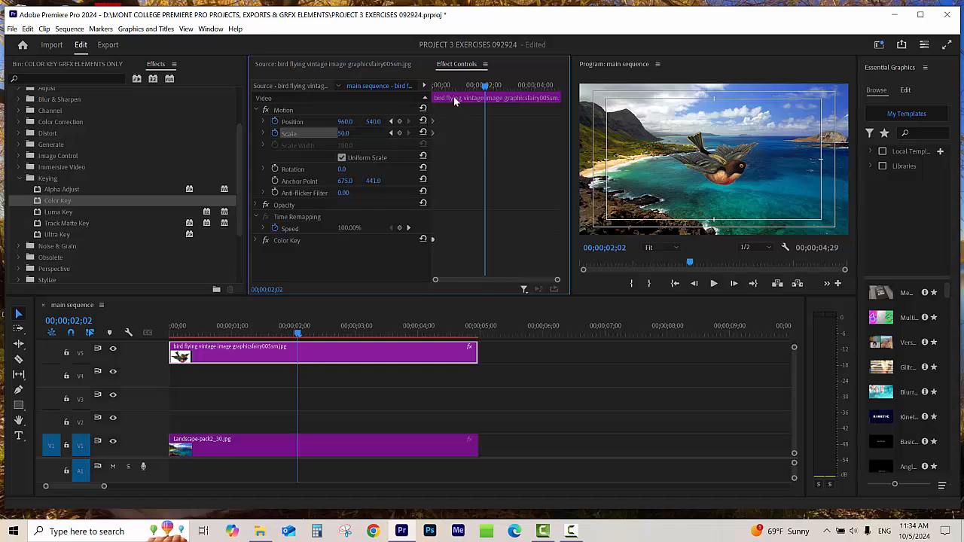
drag(454, 87, 430, 86)
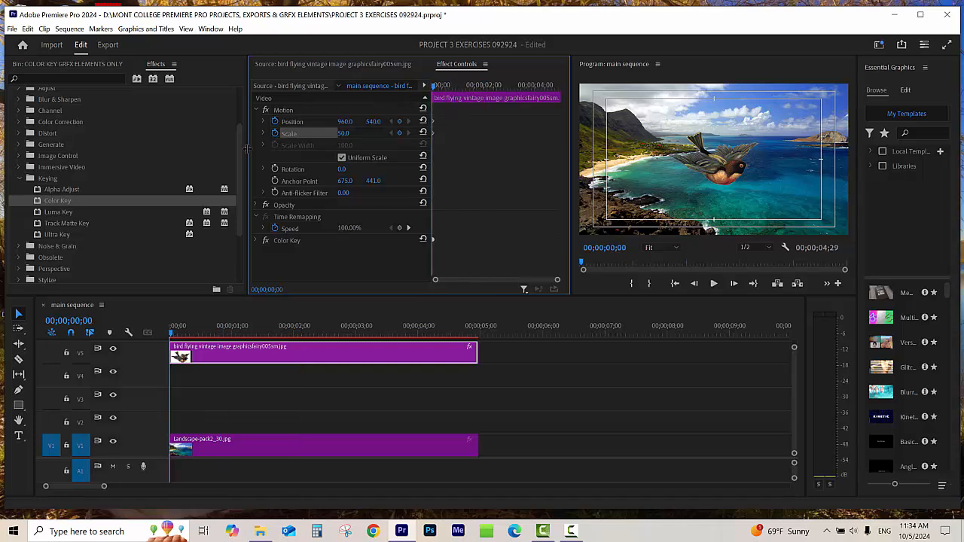
drag(247, 149, 225, 154)
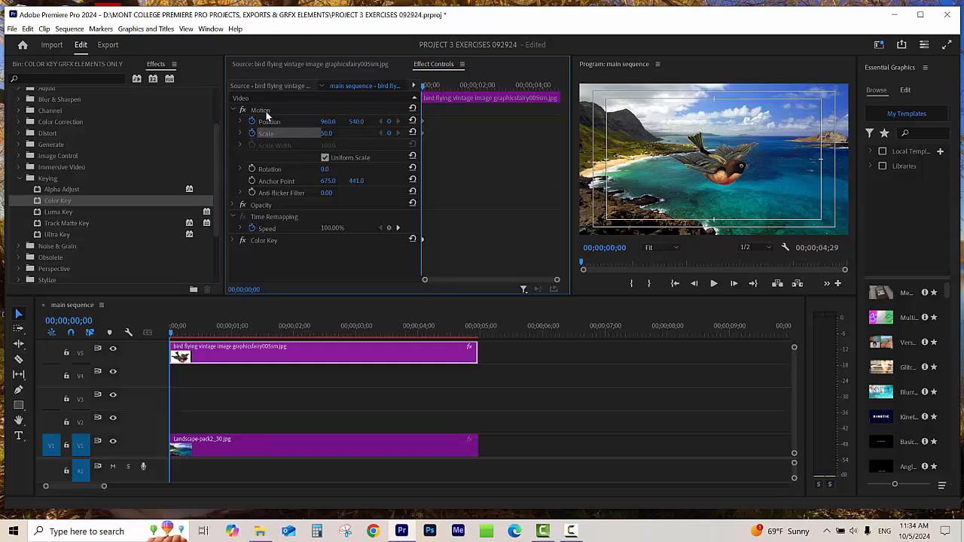
Step: Move the bird out of the frame past its lower-left edge at the clip's start, to about Position -355, 858
click(264, 111)
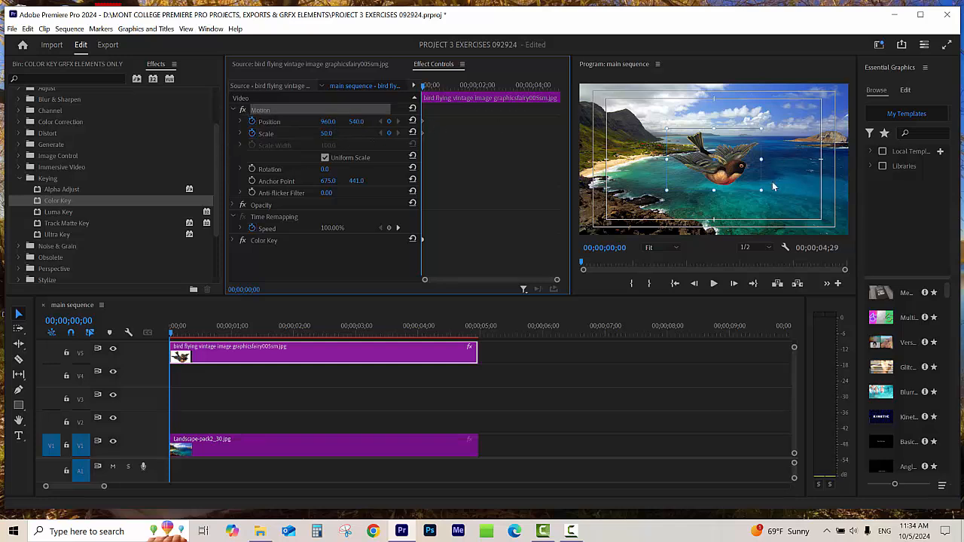
click(704, 147)
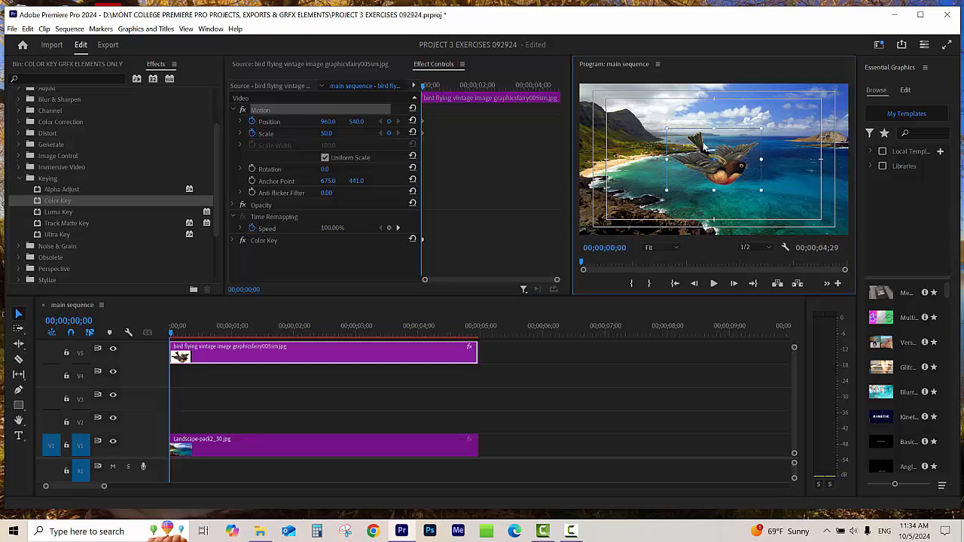
drag(705, 147, 557, 191)
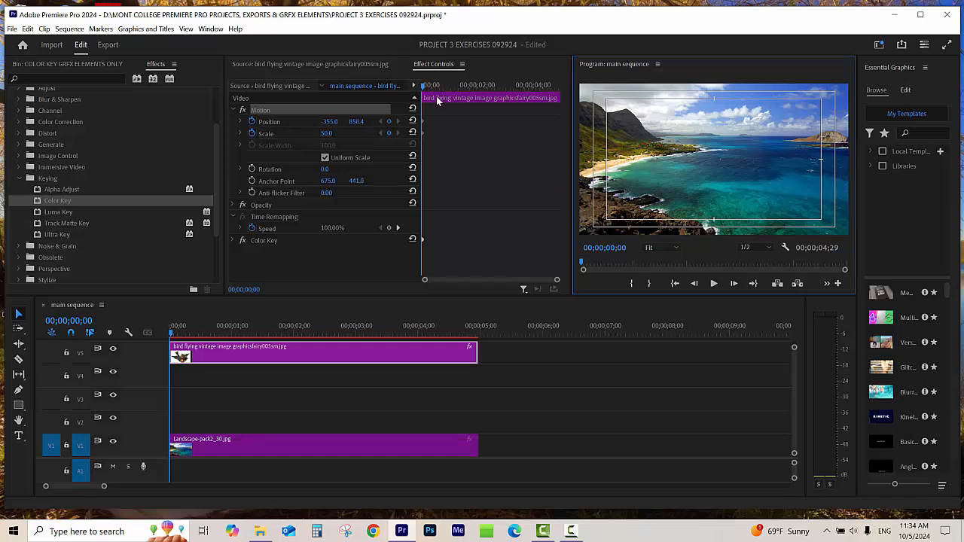
Step: Add a Position keyframe at 00;00;00;29 that brings the bird into the frame's upper left, at about 489, 314
drag(424, 86, 445, 95)
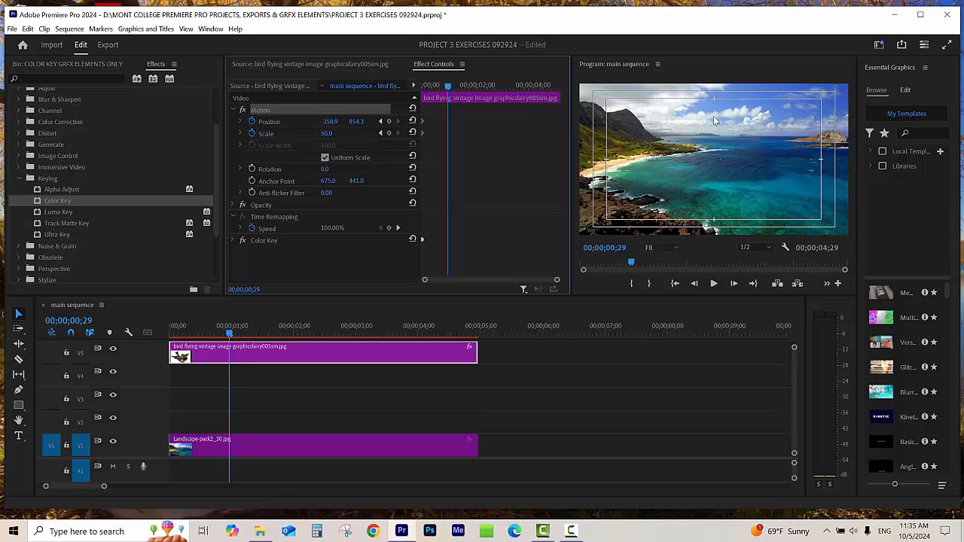
click(676, 249)
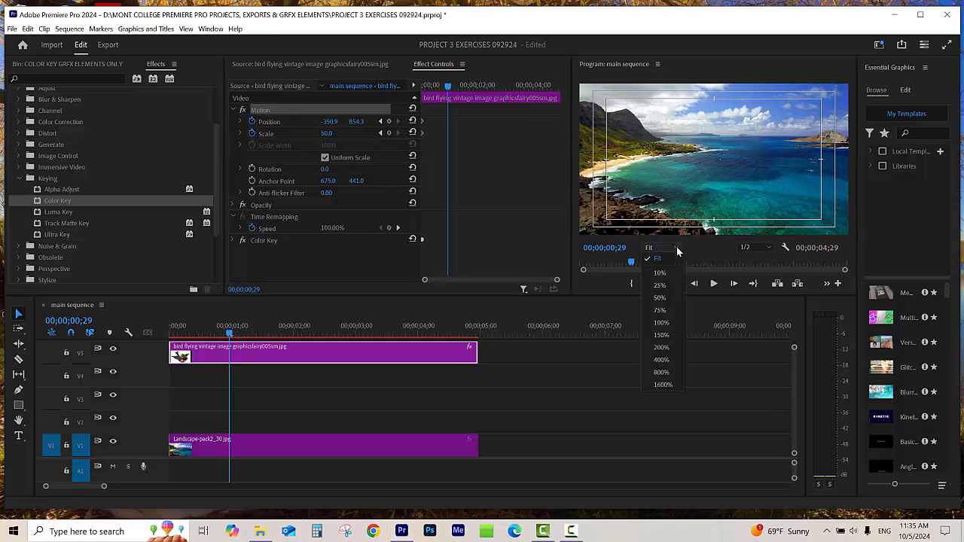
click(672, 287)
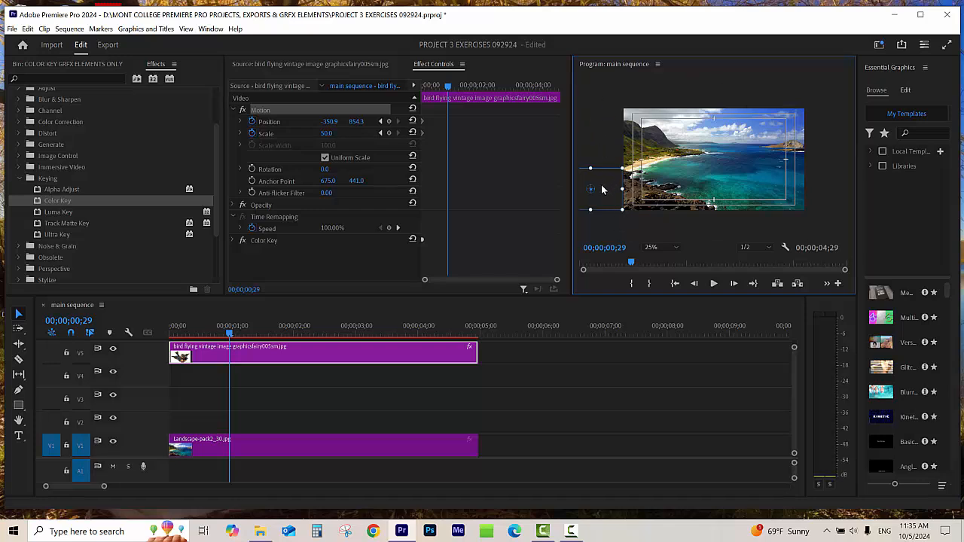
drag(602, 190, 682, 138)
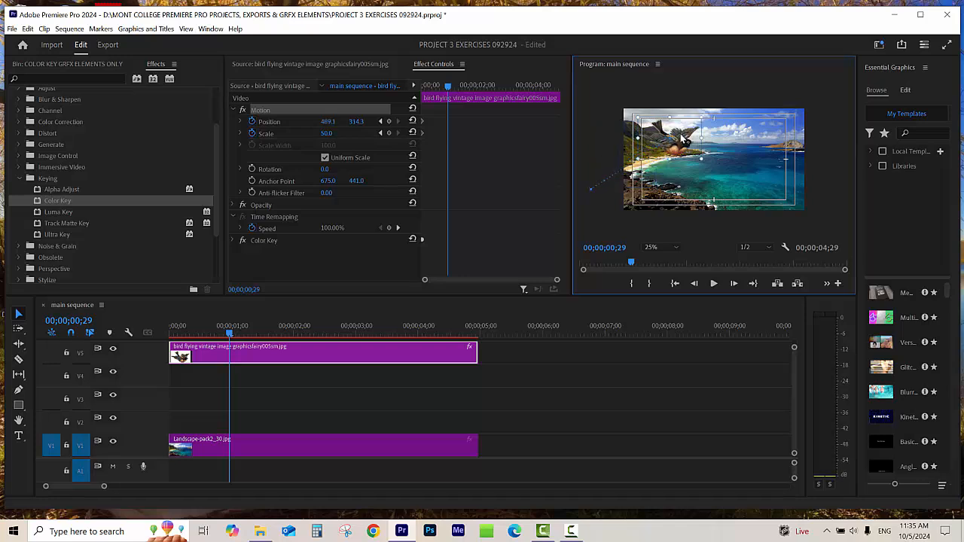
click(677, 251)
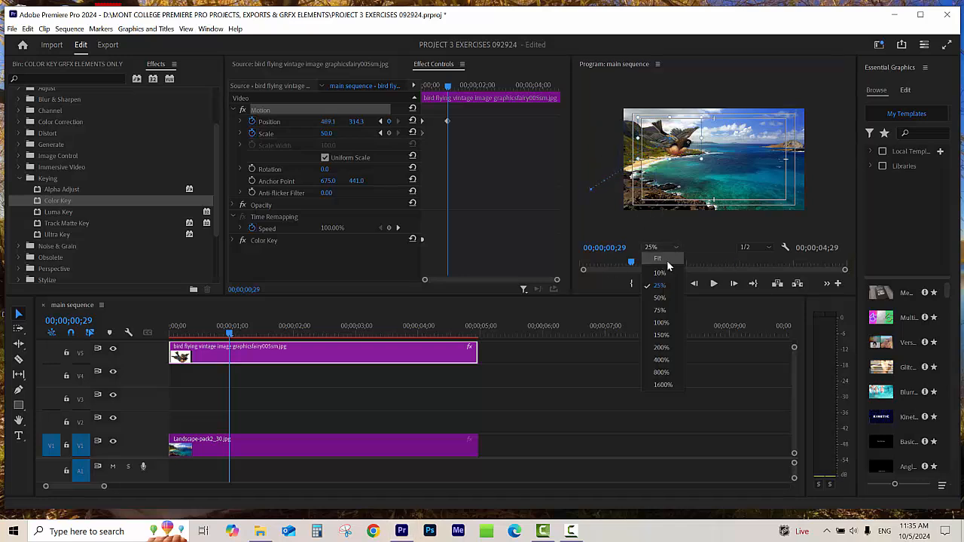
click(666, 260)
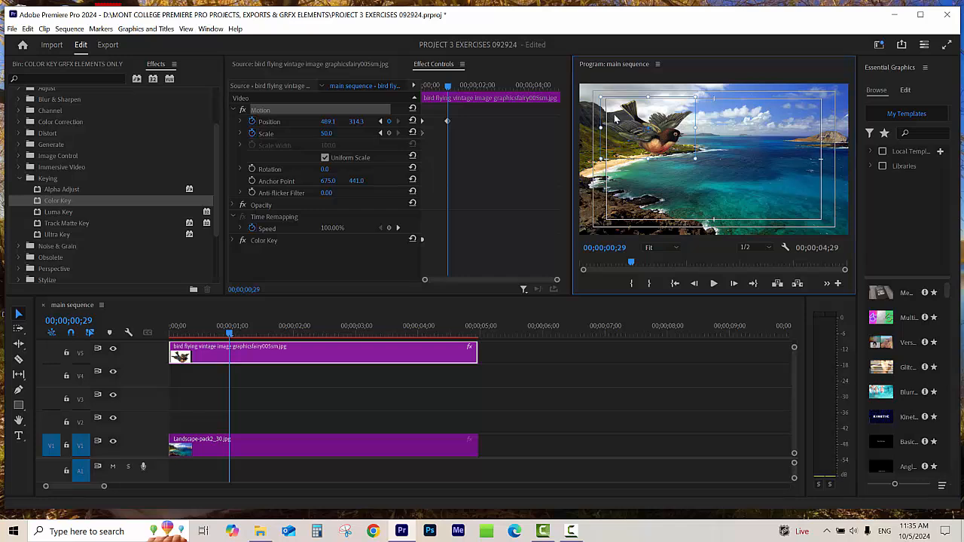
Step: Add a Position keyframe at 00;00;01;25 with the bird lowered to about 780, 754
click(450, 87)
drag(455, 89, 474, 94)
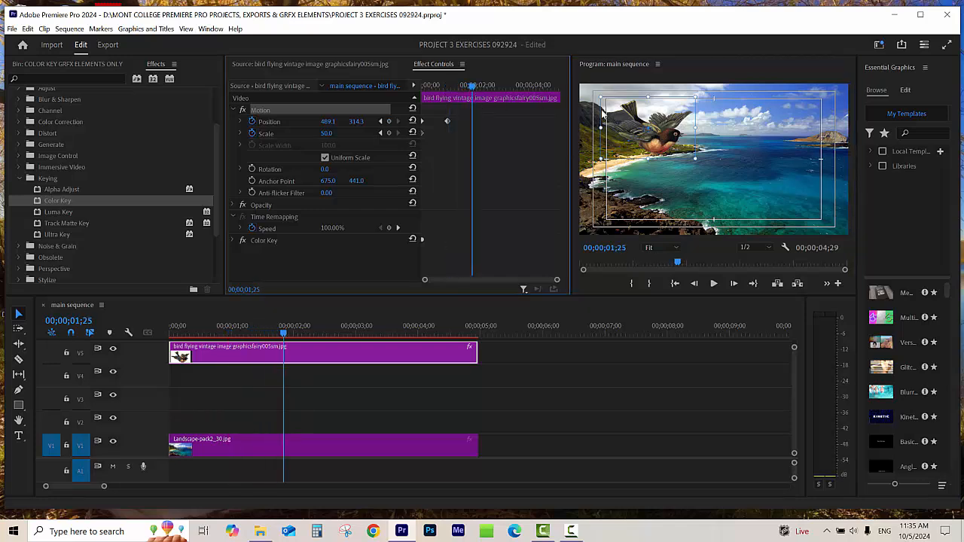
drag(661, 114, 699, 175)
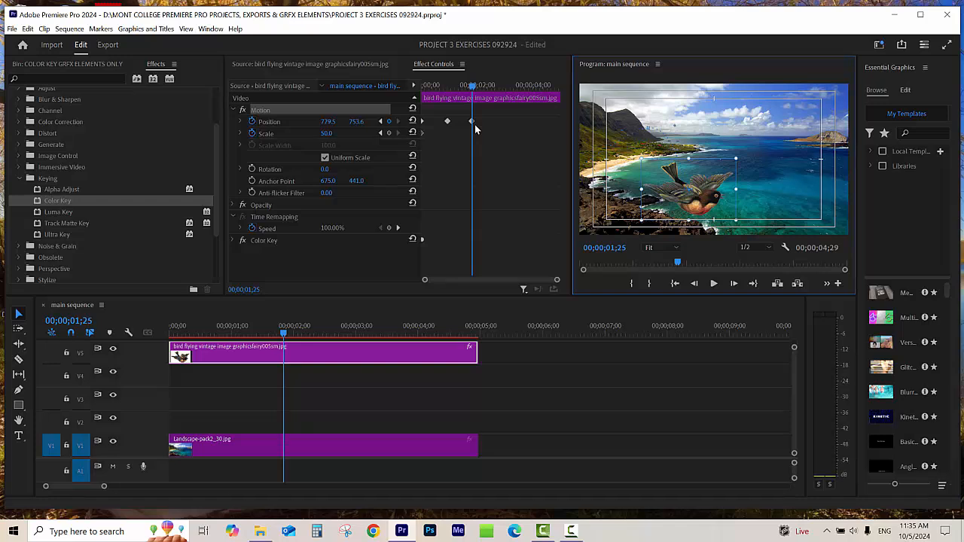
Step: Add Position keyframes raising the bird to about 1143, 326 at 00;00;02;25 and taking it off-frame to about 2264, 665 at 00;00;04;19
drag(473, 86, 500, 89)
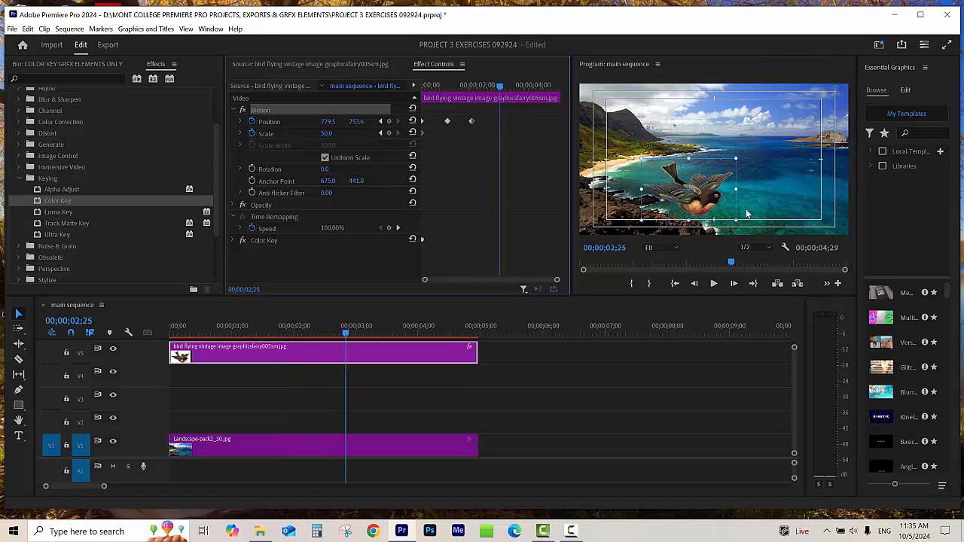
drag(723, 162, 758, 128)
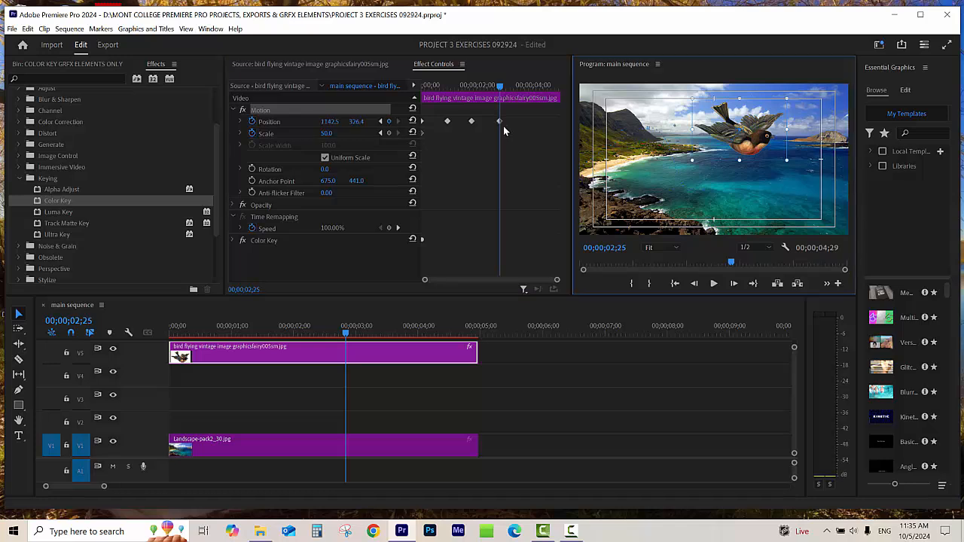
drag(499, 90, 550, 107)
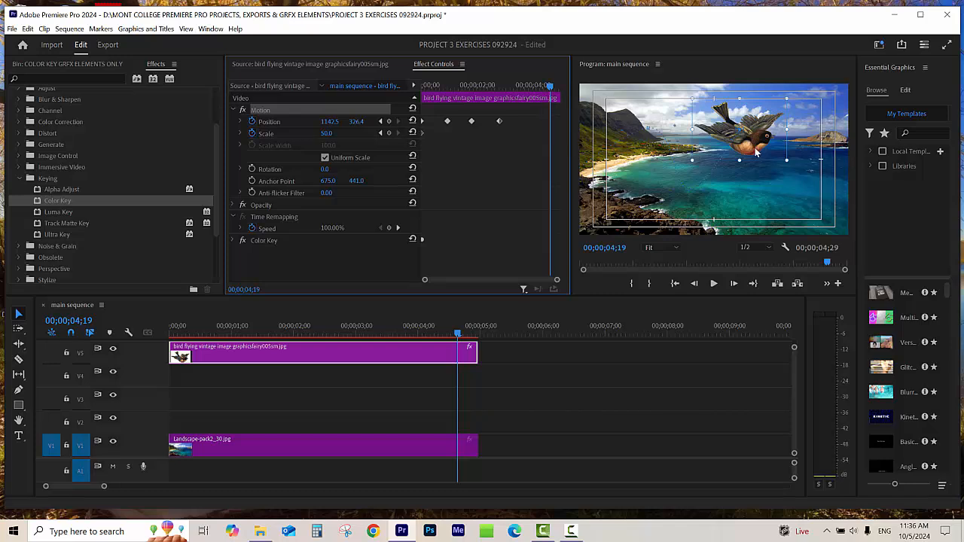
drag(765, 125, 863, 181)
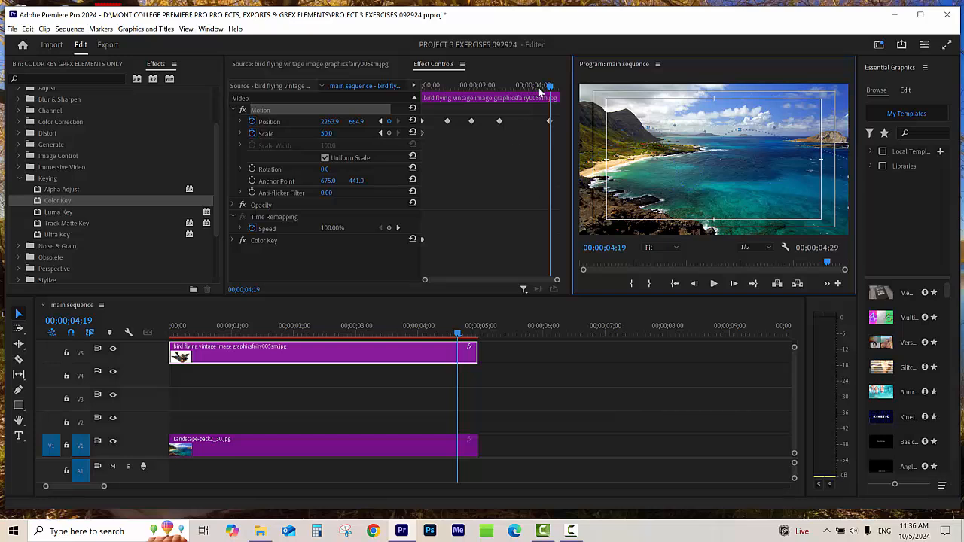
Step: Play the bird animation from the start, scrub the sequence to 00;00;02;18, and deselect the bird clip
drag(543, 89, 414, 90)
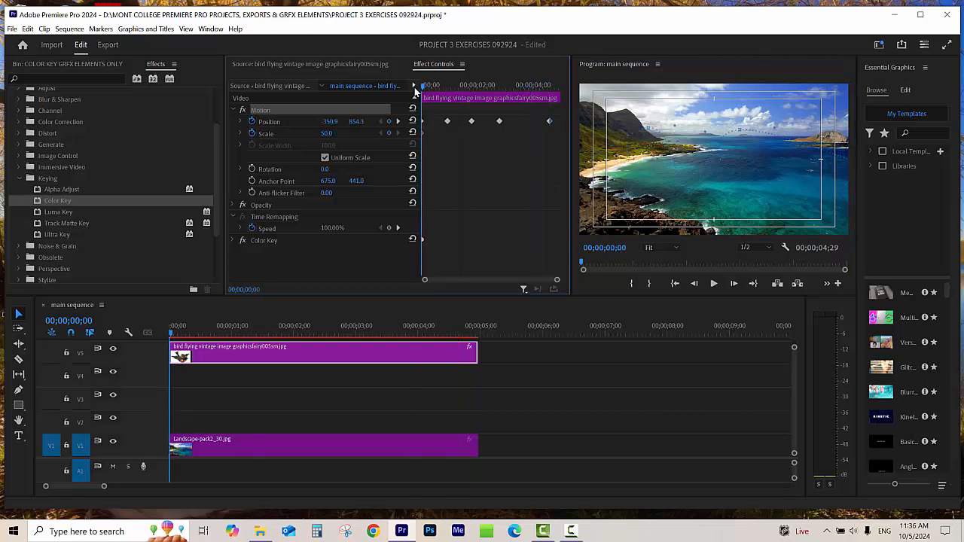
key(space)
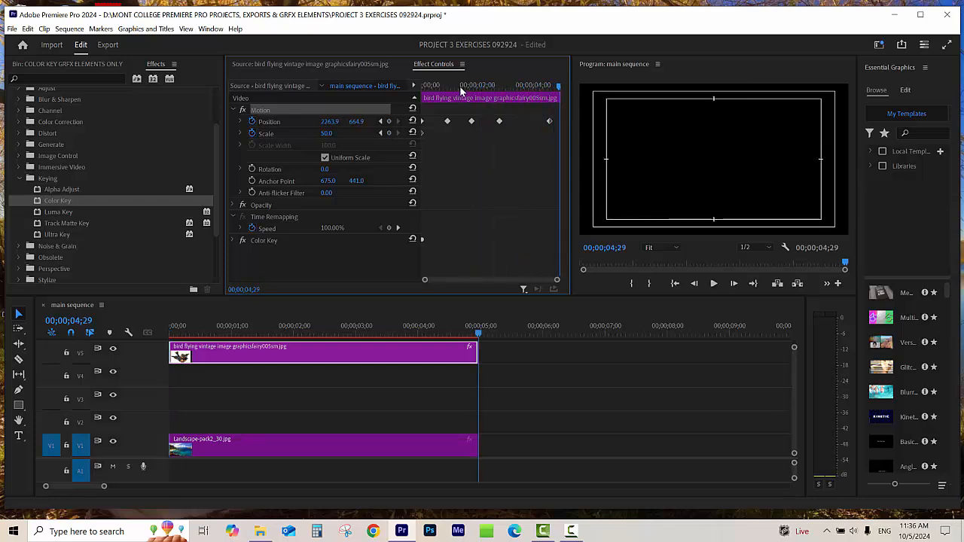
drag(461, 91, 411, 101)
drag(171, 331, 334, 335)
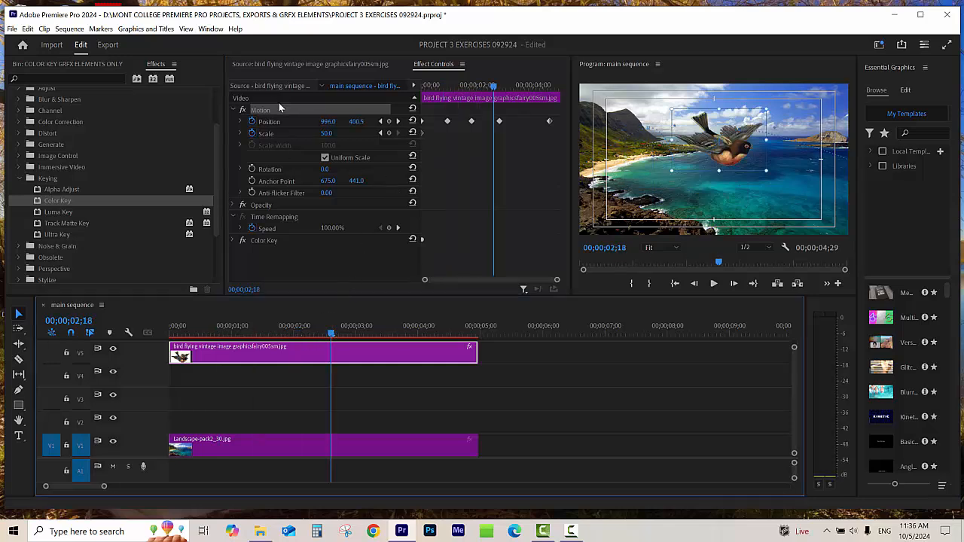
click(333, 263)
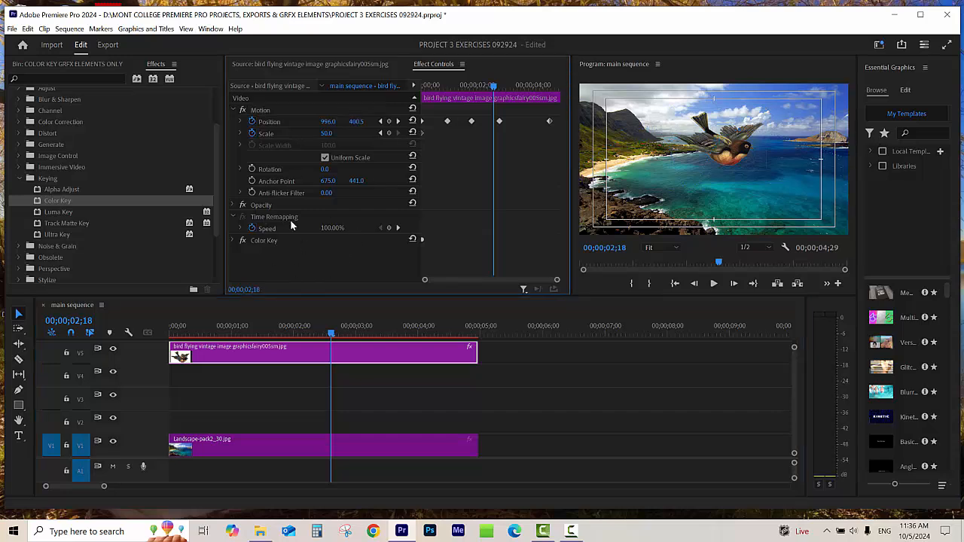
click(549, 384)
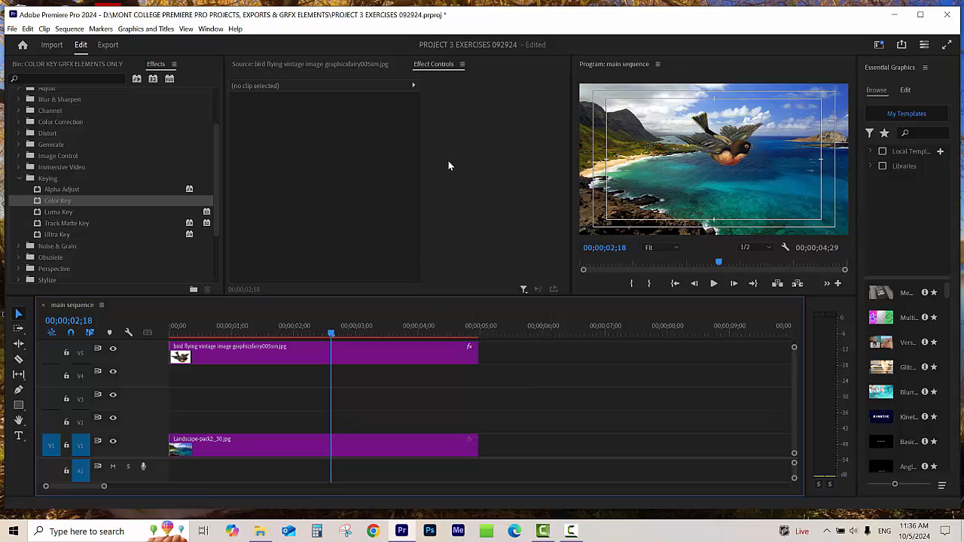
Step: Copy the animated bird clip and paste a duplicate on V5 at 00;00;05;24
click(360, 361)
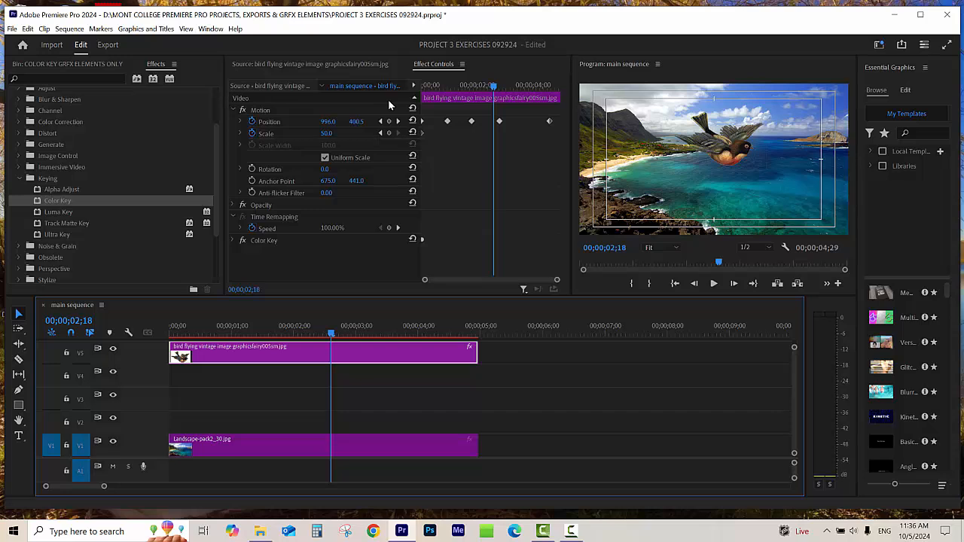
click(376, 332)
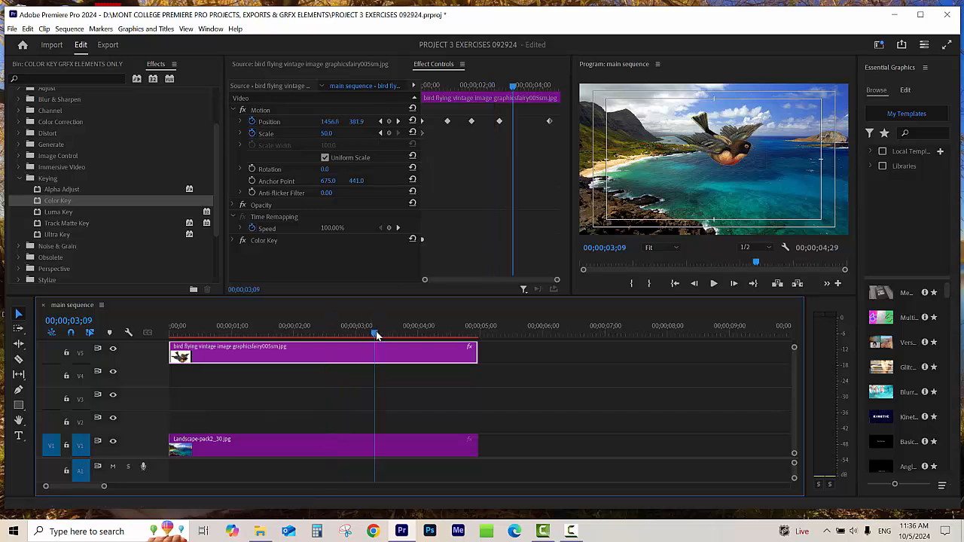
key(minus)
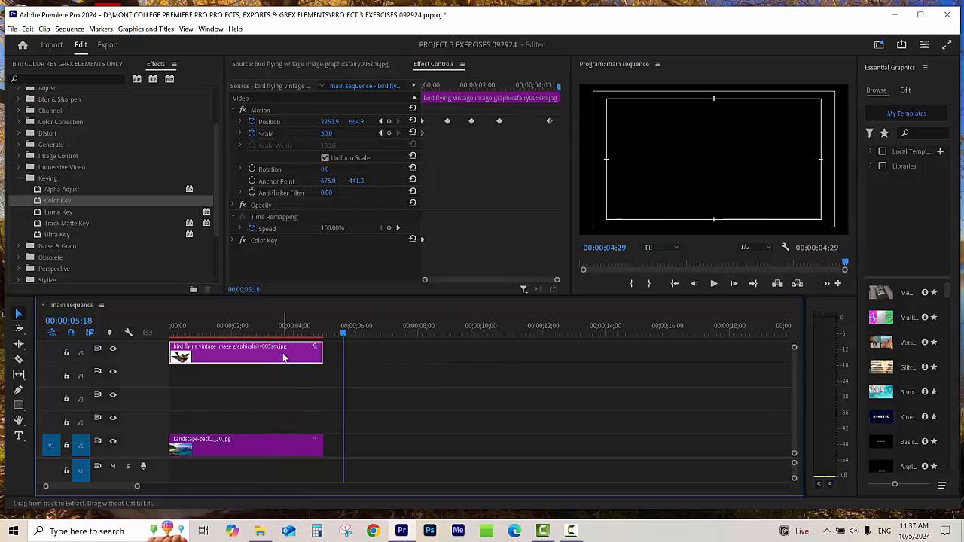
click(367, 351)
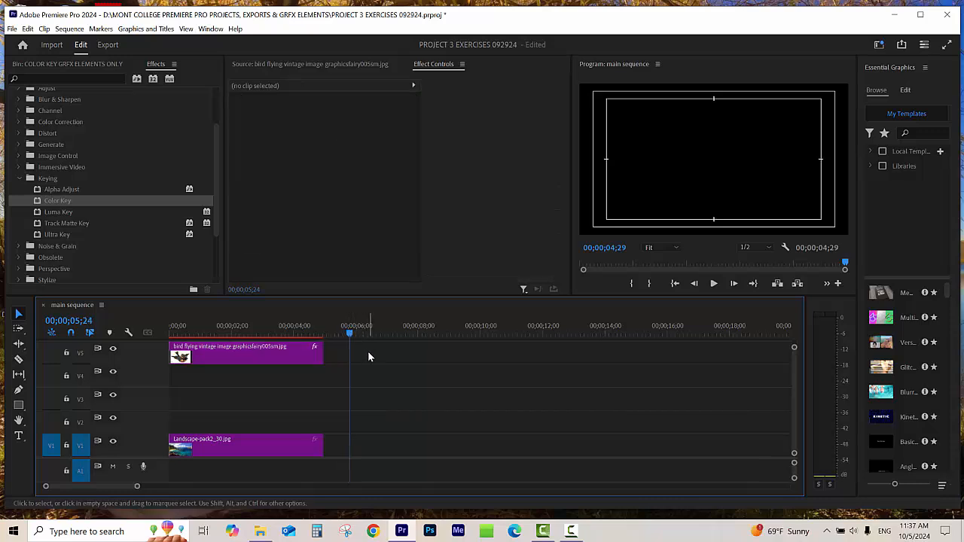
key(ctrl+v)
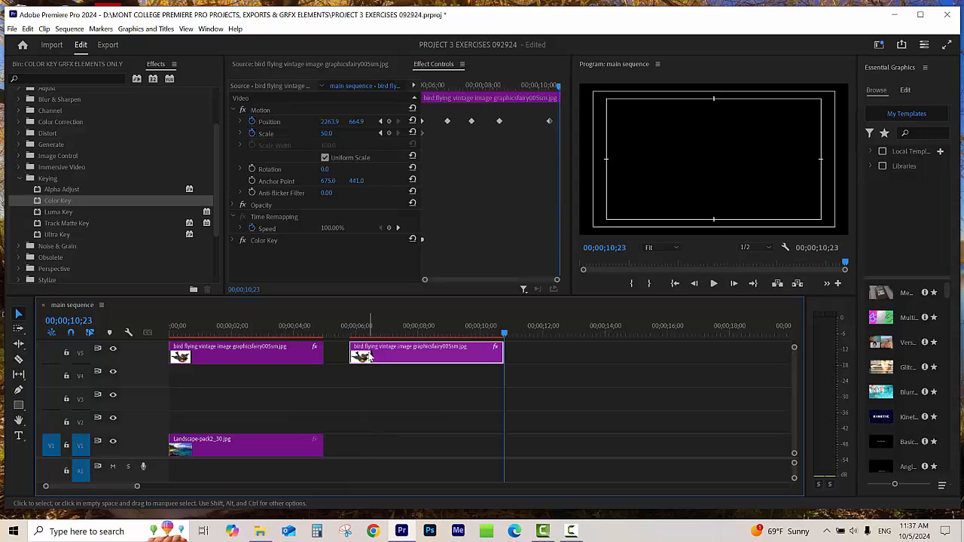
Step: Scrub through the duplicated bird clip and compare its Motion keyframes with those of the original clip
mouse_move(418, 332)
mouse_down()
mouse_move(407, 329)
mouse_move(416, 331)
mouse_up()
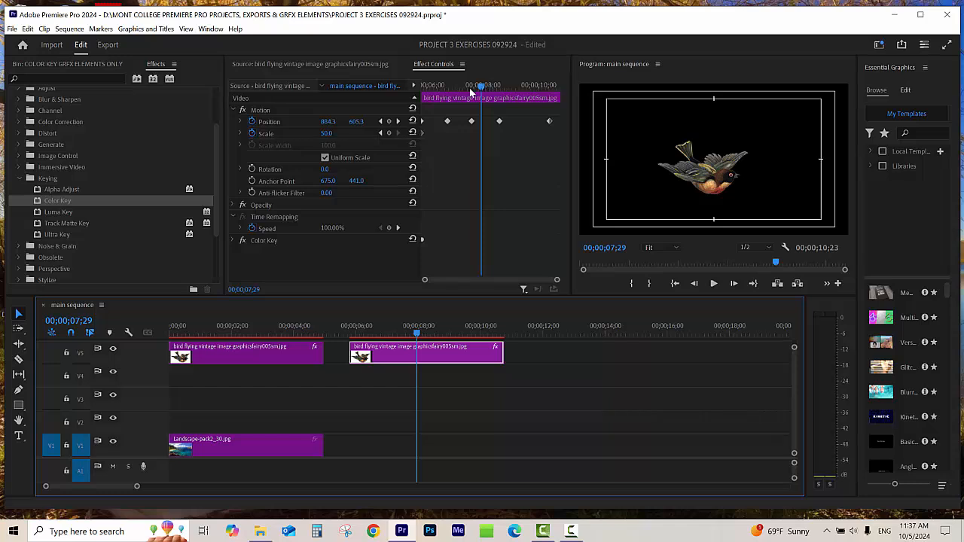
drag(472, 89, 412, 108)
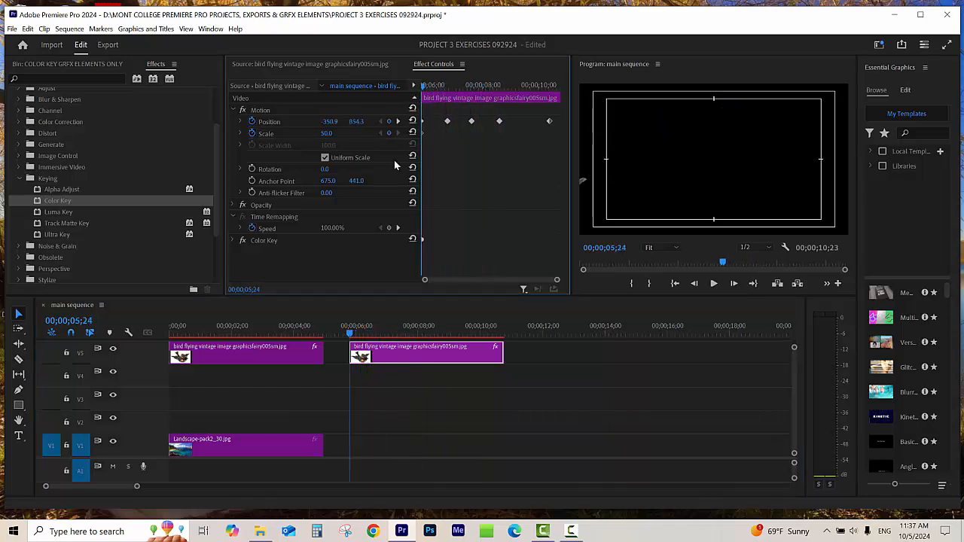
click(218, 358)
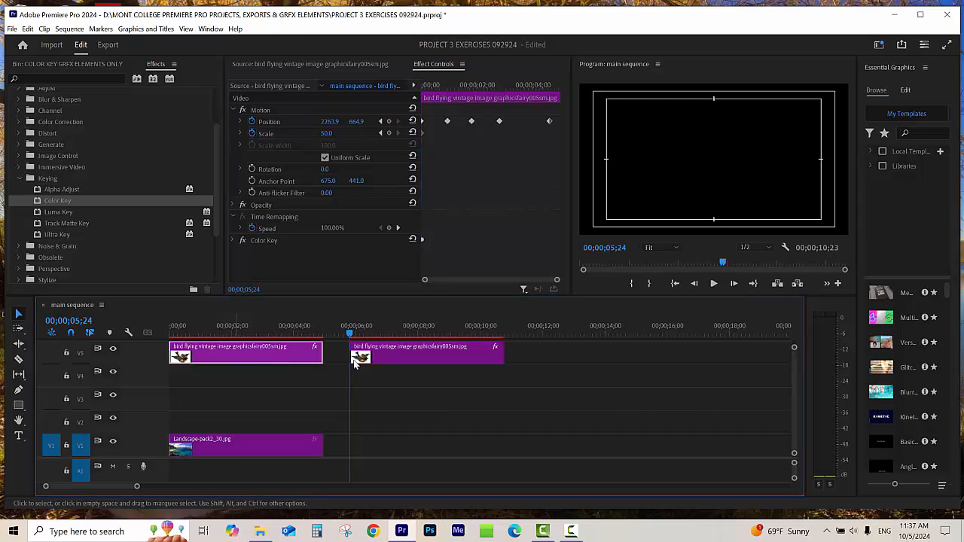
click(404, 358)
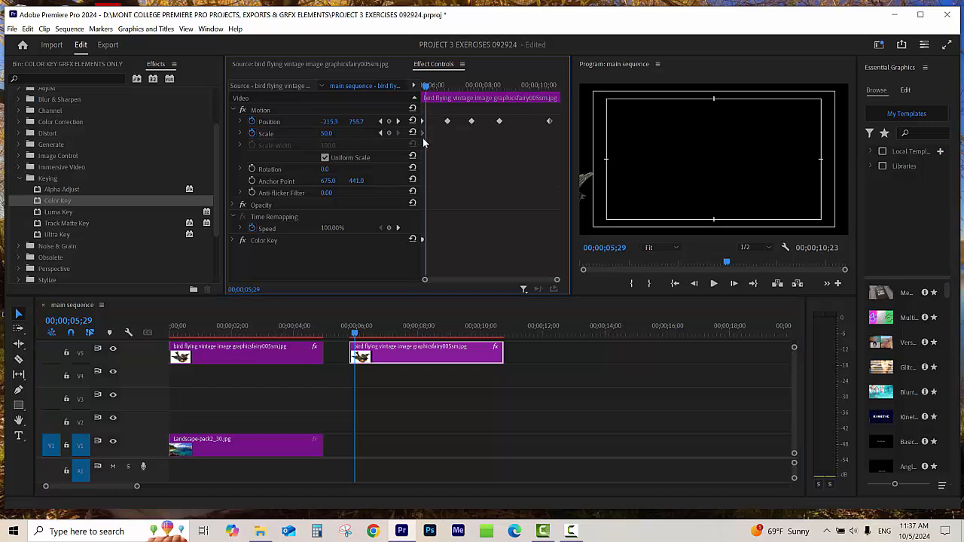
Step: Set the duplicated bird clip's Scale to 25 at its opening Scale keyframe
click(383, 138)
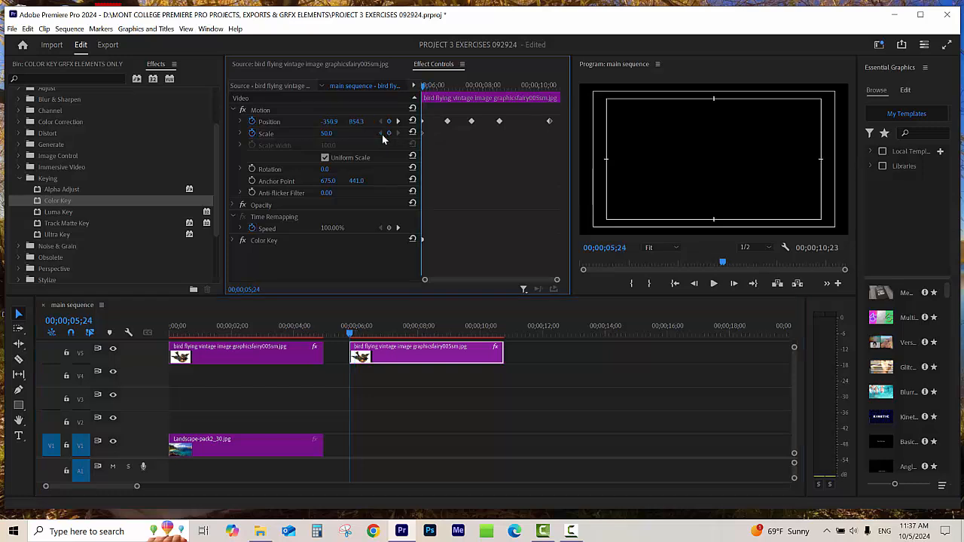
click(327, 134)
key(Return)
Step: Scrub the duplicated bird clip to preview the smaller bird's flight, stopping at 00;00;06;17
click(360, 334)
drag(367, 337, 415, 336)
click(373, 336)
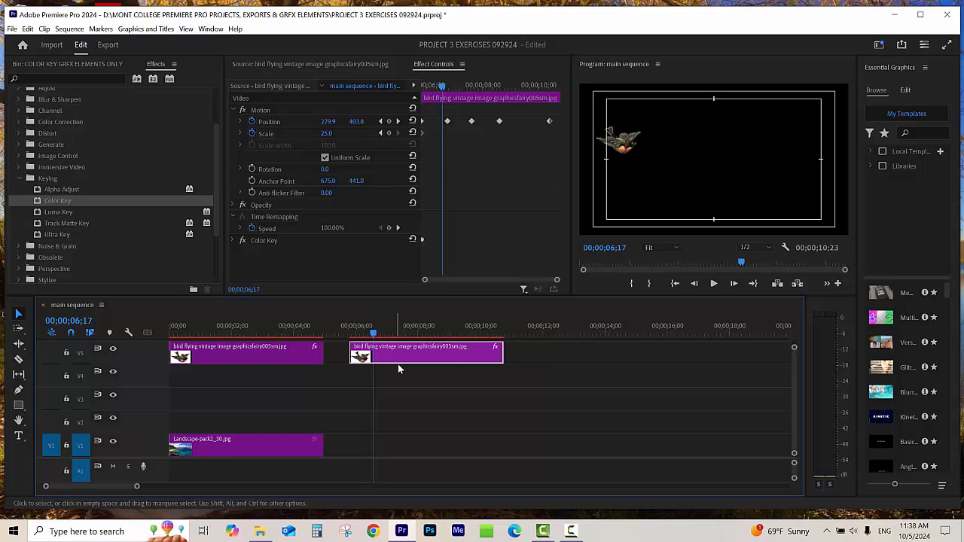
Step: Copy the smaller bird clip and paste another duplicate on V5 at 00;00;11;05
double_click(441, 357)
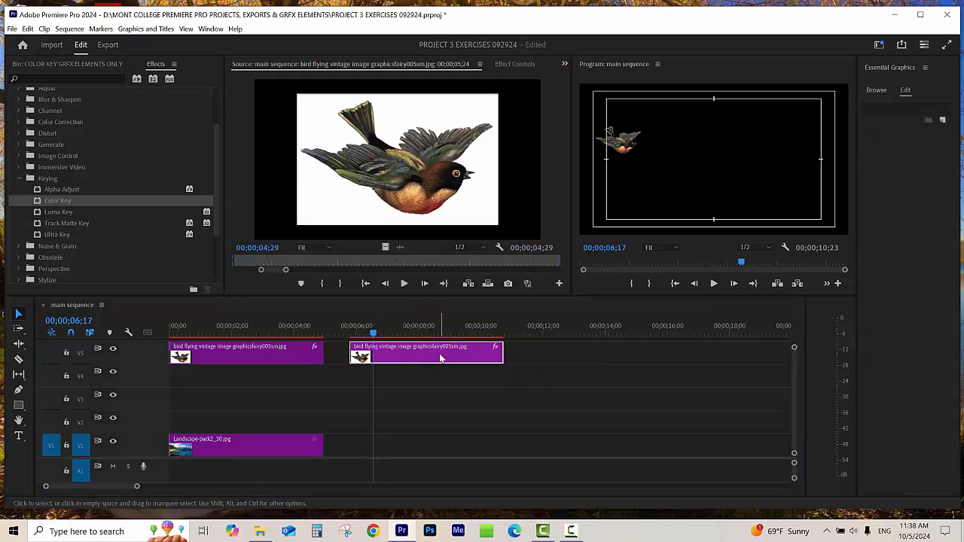
click(532, 67)
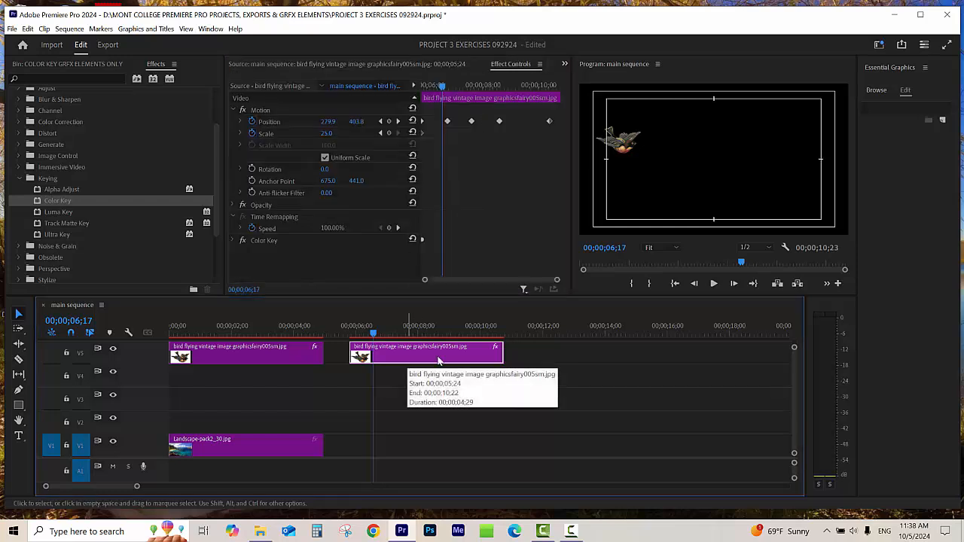
click(517, 335)
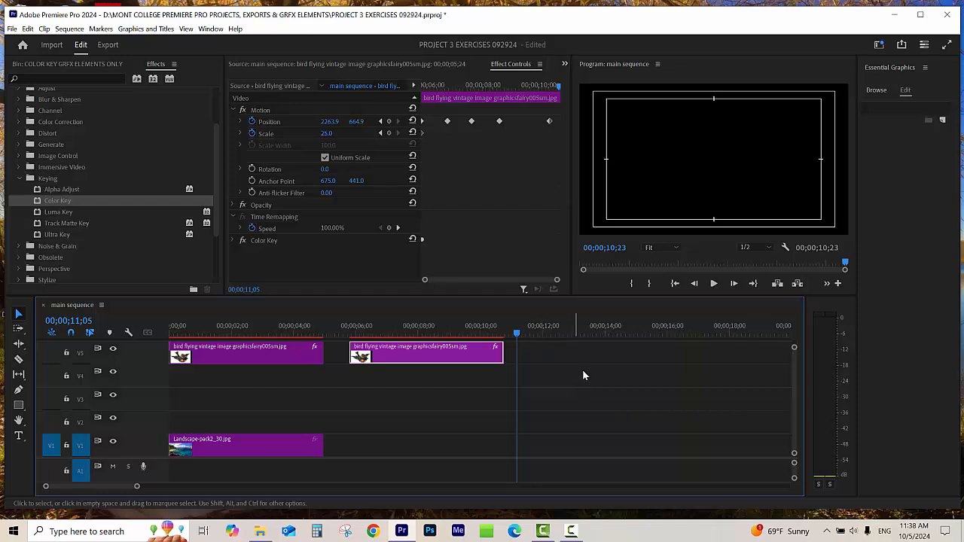
click(538, 350)
key(ctrl+v)
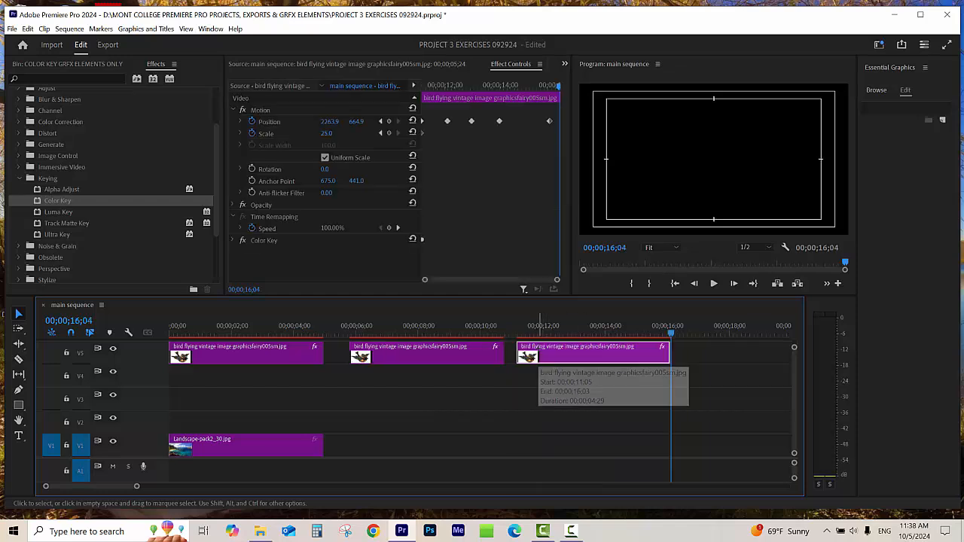
Step: Paste another duplicate of the smaller bird clip on V5, just after the third bird clip
click(676, 350)
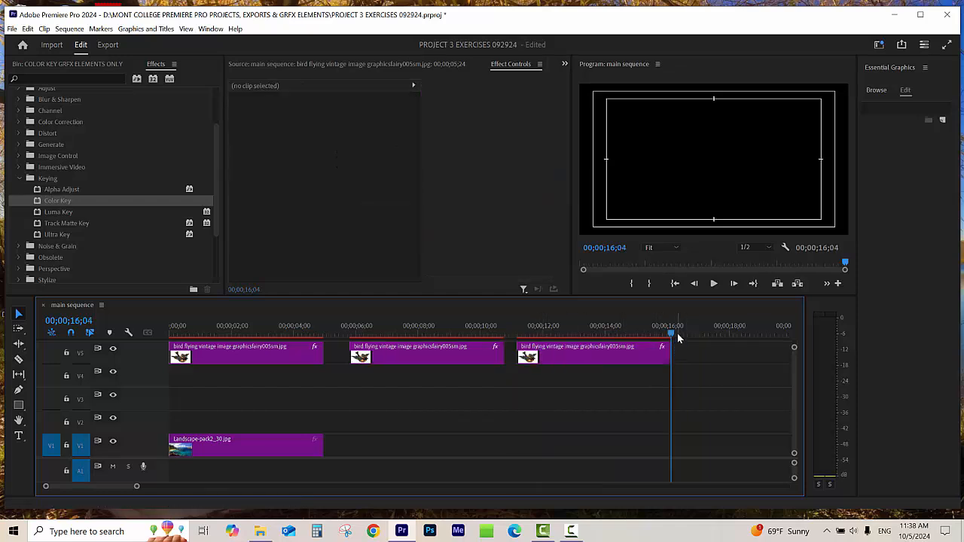
click(677, 335)
key(ctrl+v)
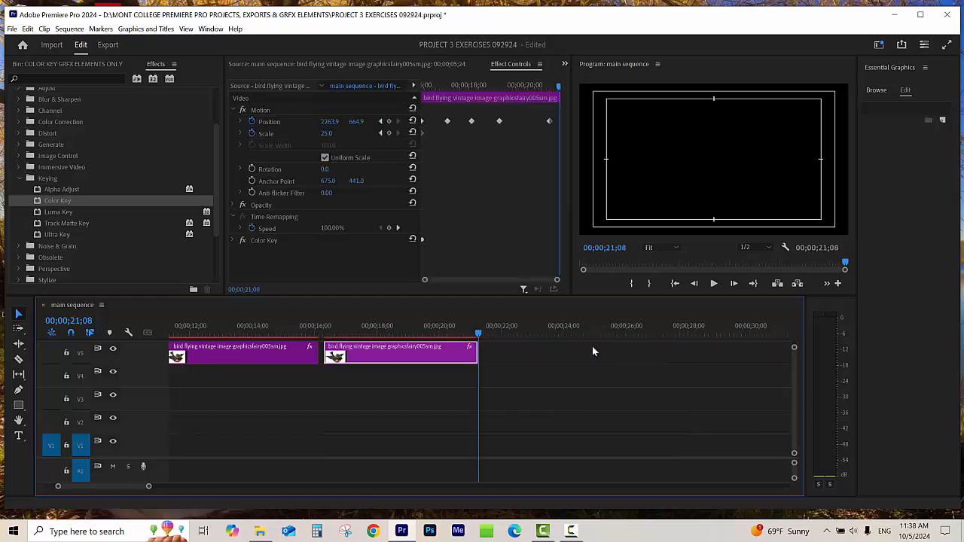
Step: Preview a frame from each of the four bird clips on V5
click(272, 329)
key(minus)
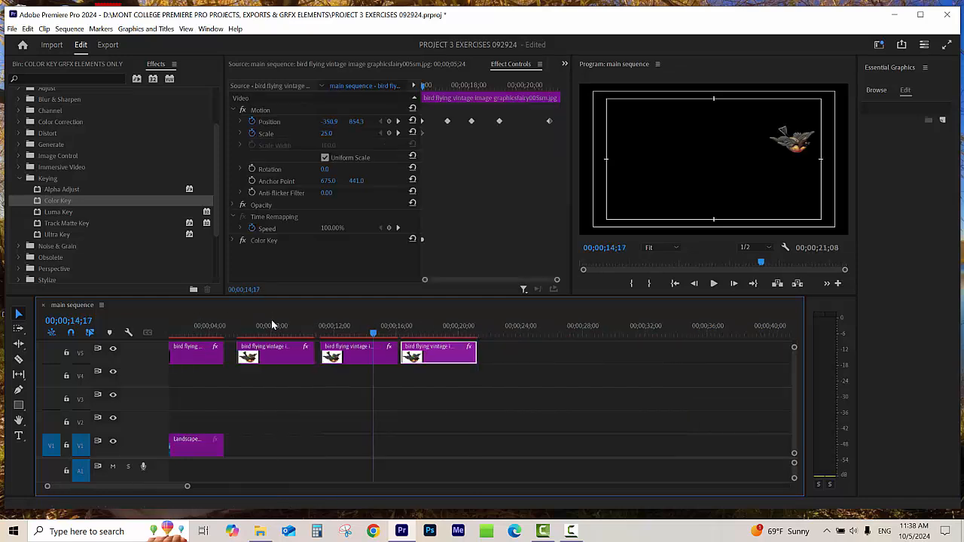
click(189, 330)
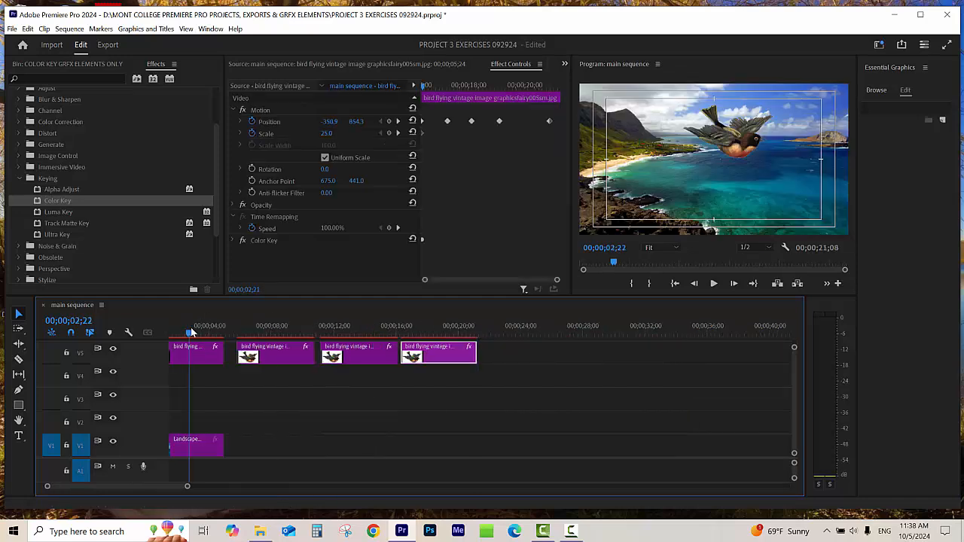
click(270, 328)
click(347, 329)
click(427, 330)
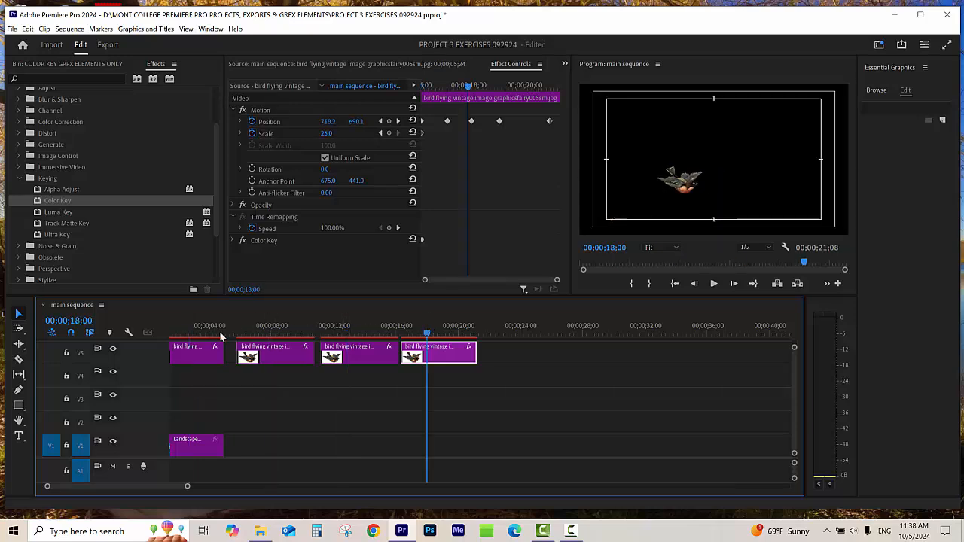
Step: Move the three smaller bird clips to V4, V3 and V2 in a staggered overlap, with the V4 clip starting at 00;00;02;07
click(202, 330)
drag(260, 353, 224, 386)
drag(340, 362, 225, 401)
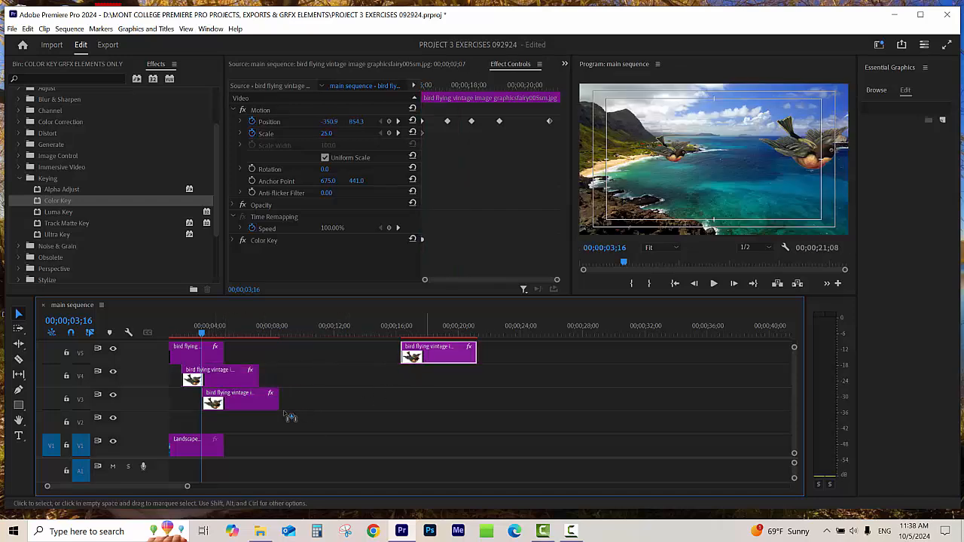
drag(290, 417, 260, 422)
Step: Extend the end of the landscape clip on V1 to about 00;00;09;15 so it runs beneath the staggered birds
click(253, 331)
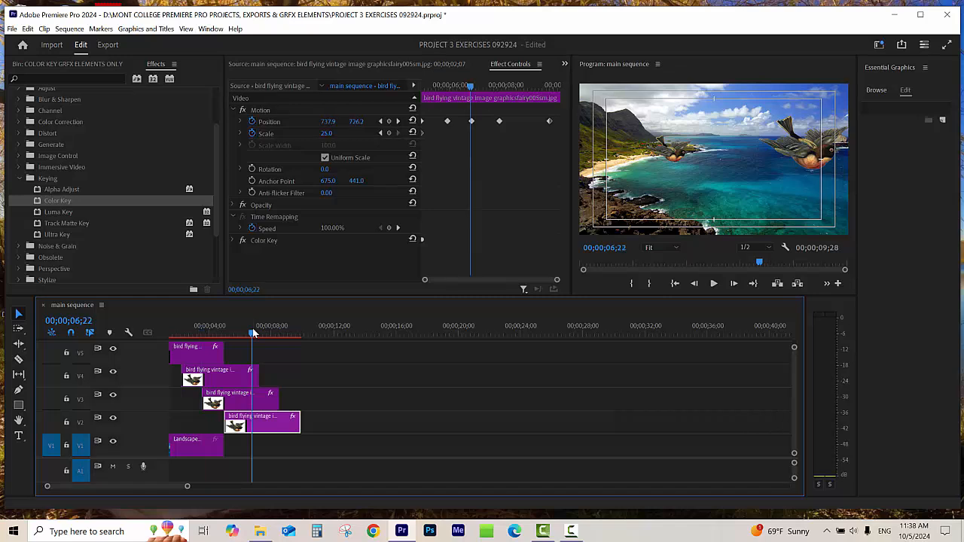
key(=)
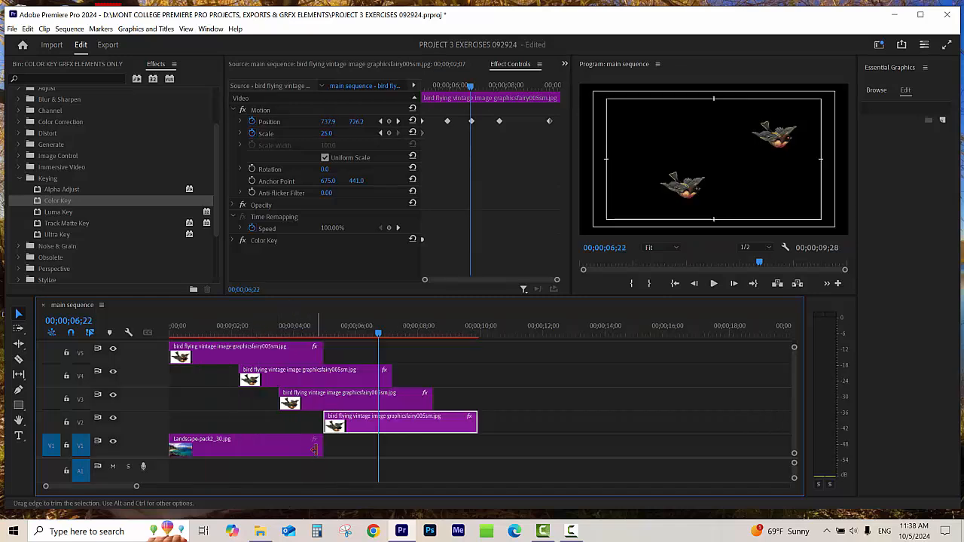
drag(322, 445, 464, 453)
Step: Play the sequence from near its beginning to review the timing of the staggered birds
click(179, 334)
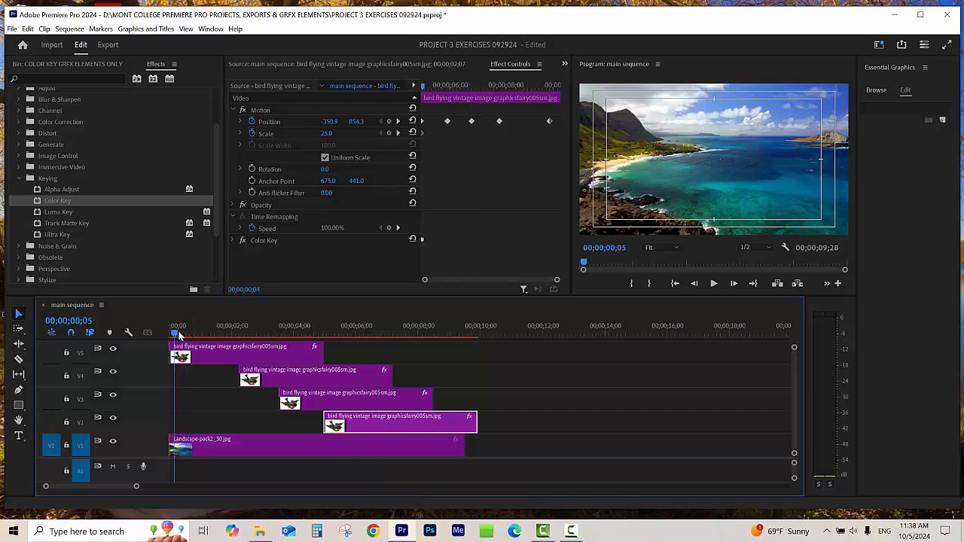
click(192, 334)
key(space)
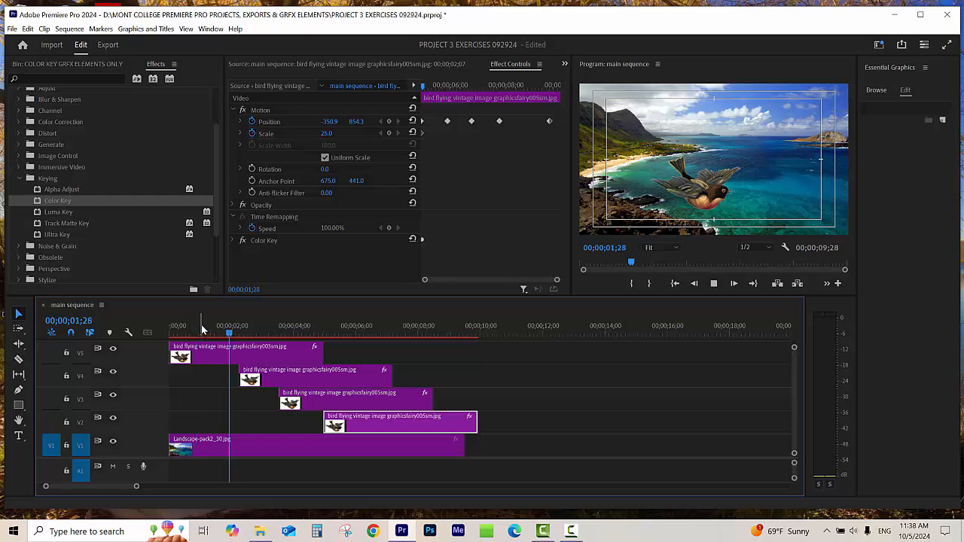
click(202, 328)
key(space)
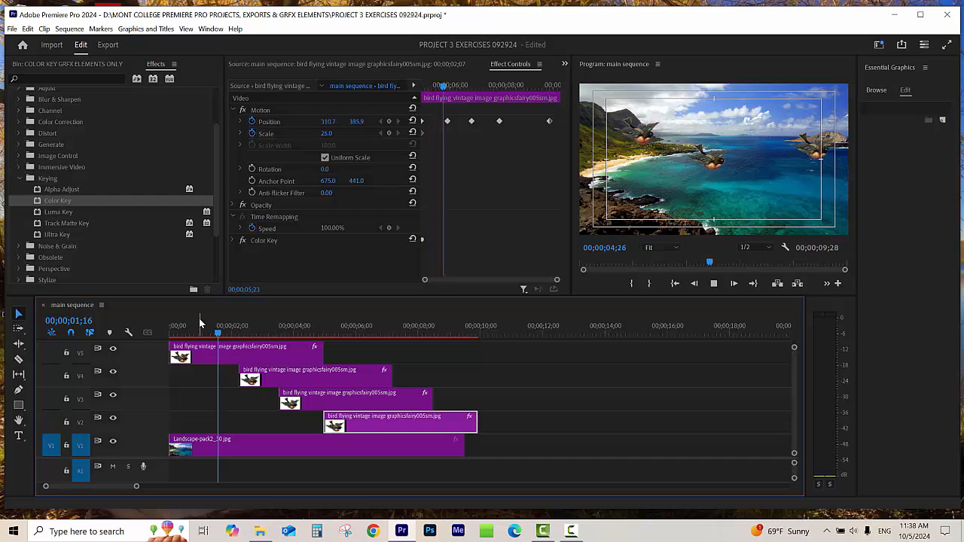
Step: Shift the V4, V3 and V2 bird clips earlier with tighter, even offsets, starting the V4 clip at 00;00;01;06
click(203, 332)
drag(203, 331, 182, 331)
click(268, 382)
drag(268, 381, 267, 407)
drag(376, 435, 197, 331)
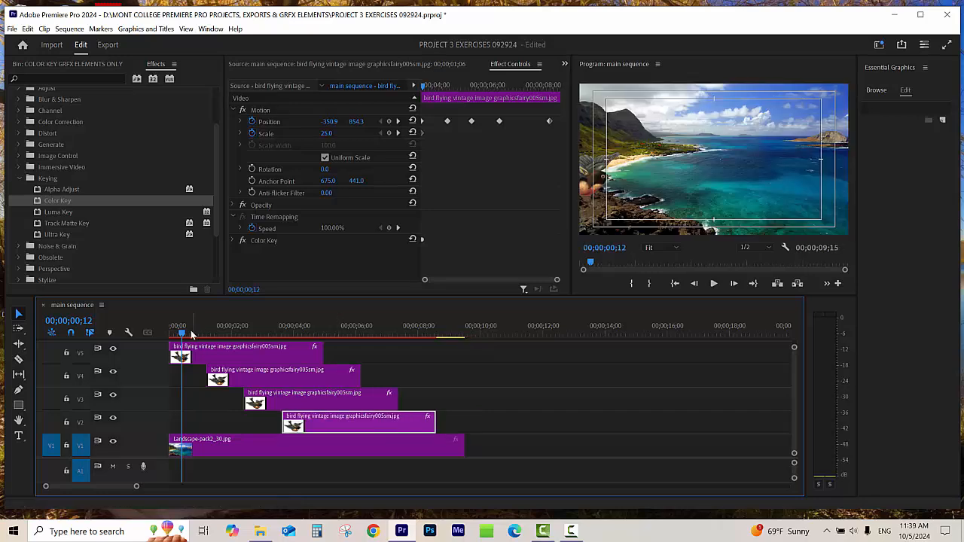
Step: Play back the retimed sequence and check the smaller bird clips on V4, V3 and V2 one by one
click(189, 326)
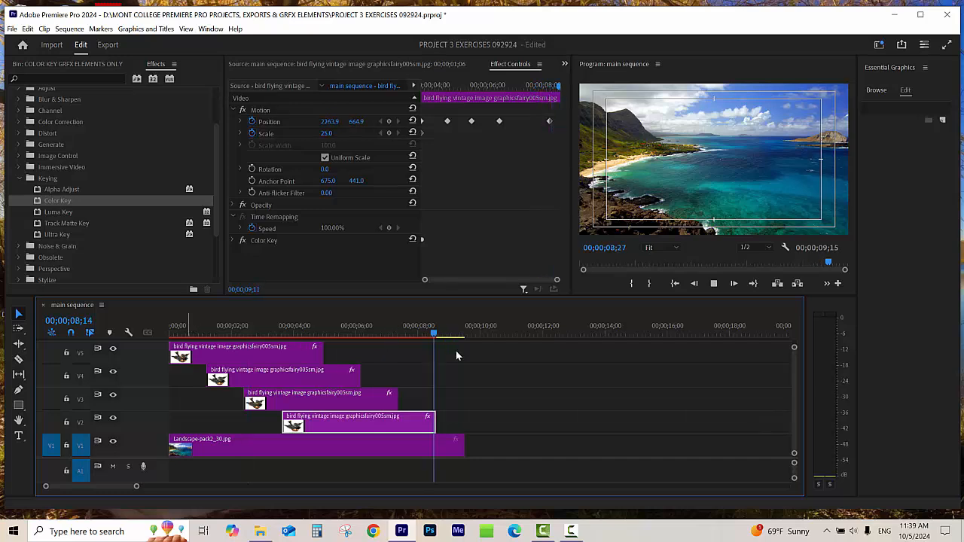
click(421, 329)
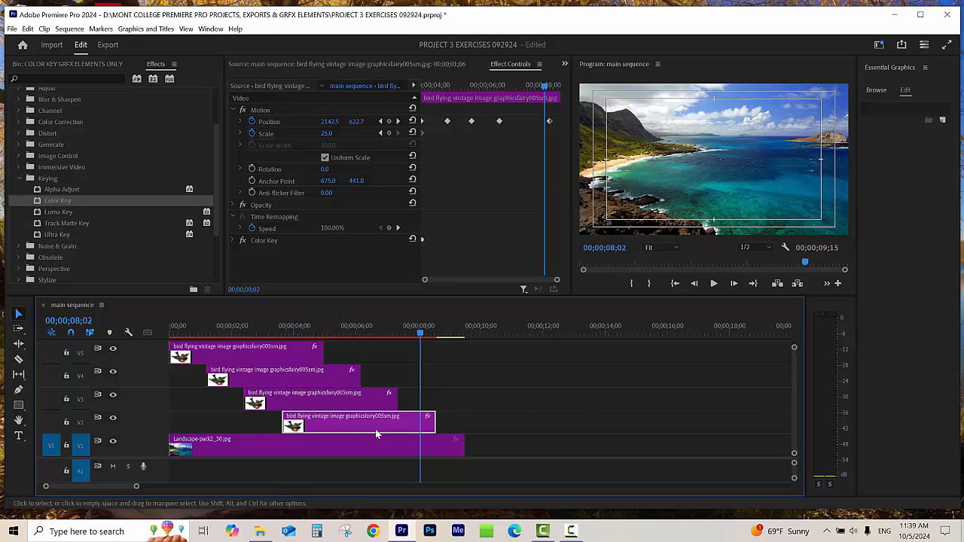
click(287, 381)
click(311, 326)
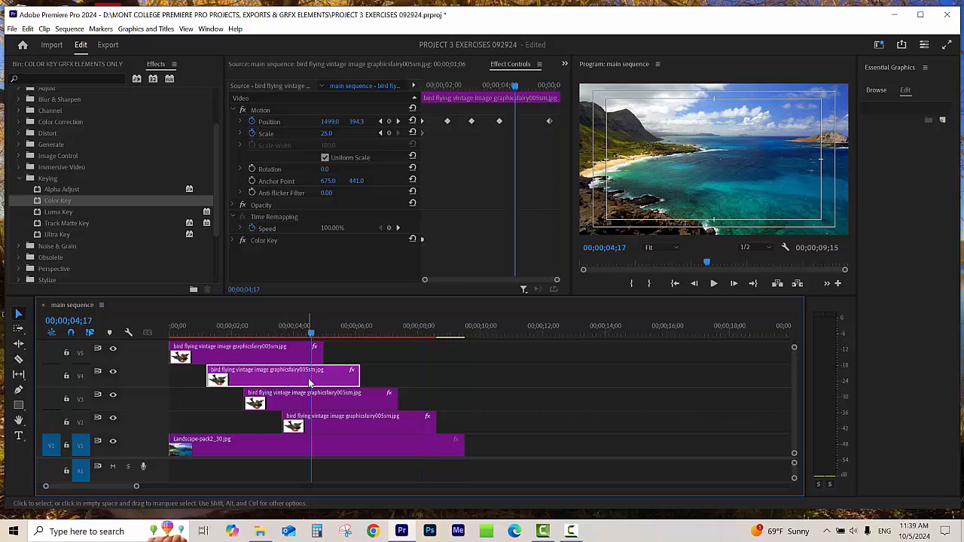
click(344, 403)
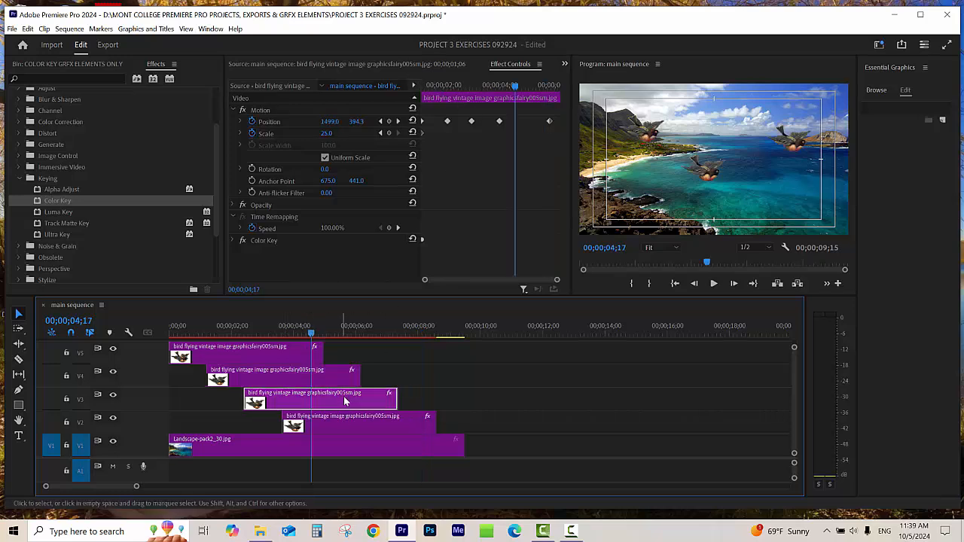
click(352, 423)
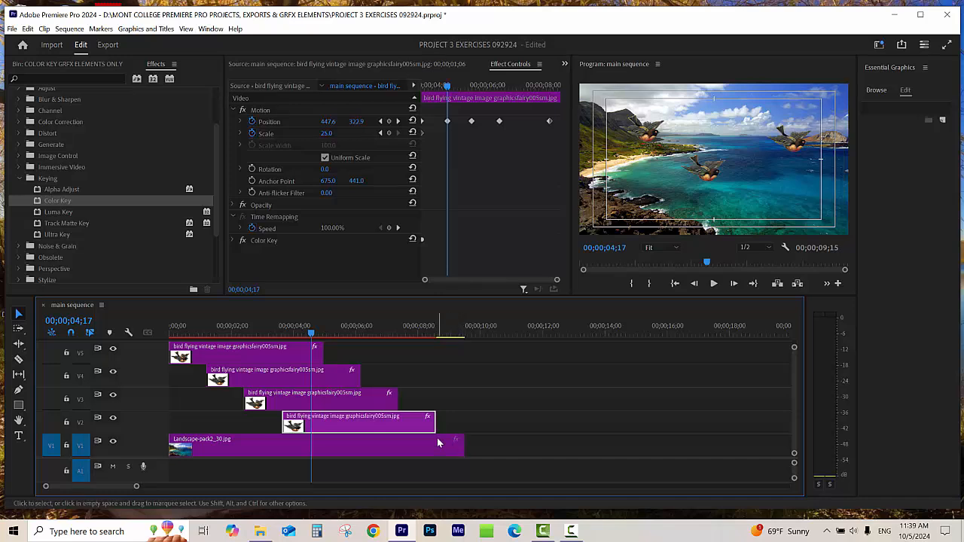
Step: Trim the end of the landscape clip to 00;00;09;05 and scrub through the sequence to preview the flight
drag(458, 449, 454, 450)
click(249, 329)
drag(251, 330, 306, 330)
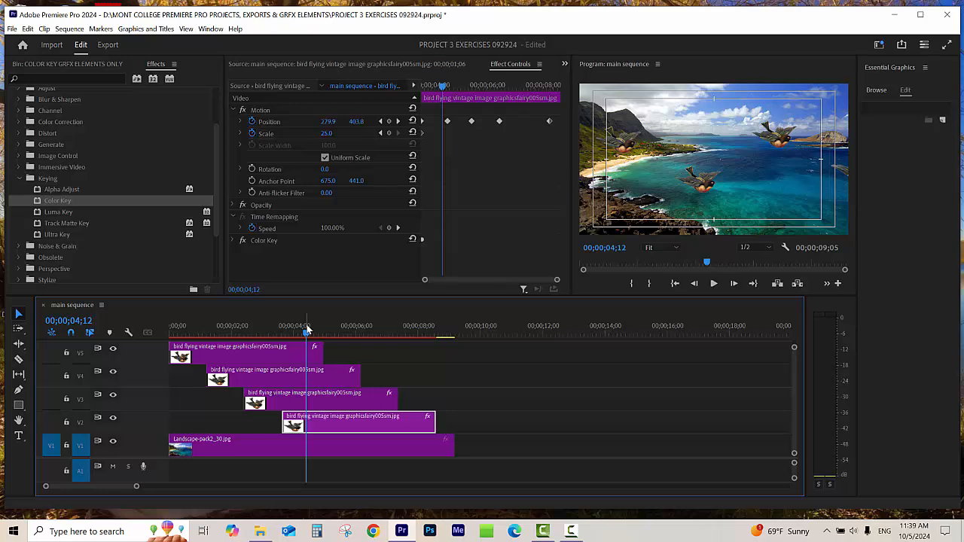
drag(315, 329, 421, 359)
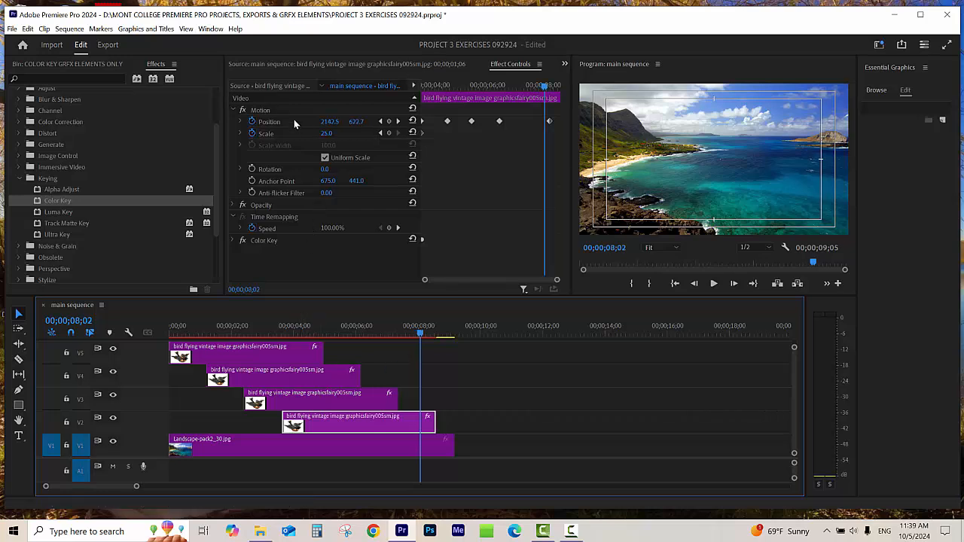
Step: Apply the Lens Flare effect from the Generate effects to the landscape clip on V1
click(20, 178)
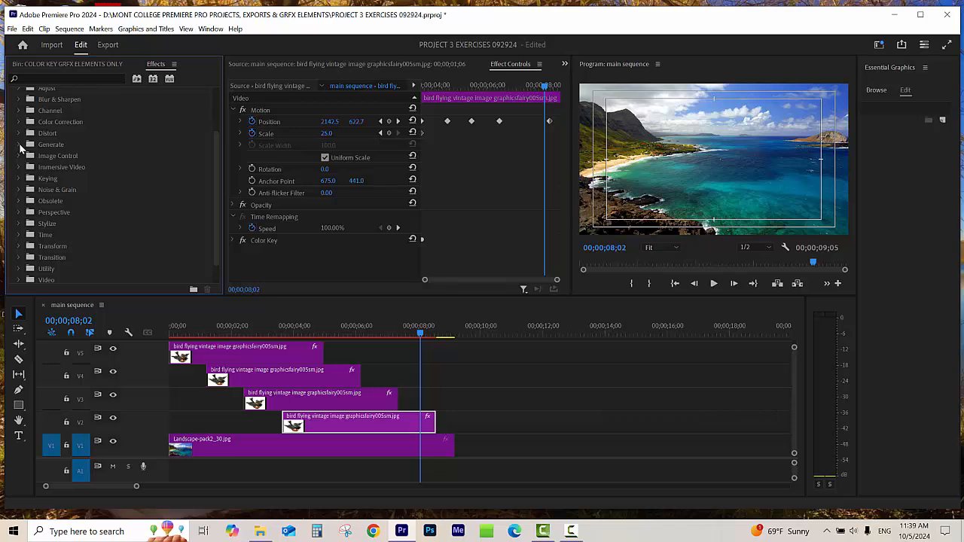
click(20, 145)
click(41, 168)
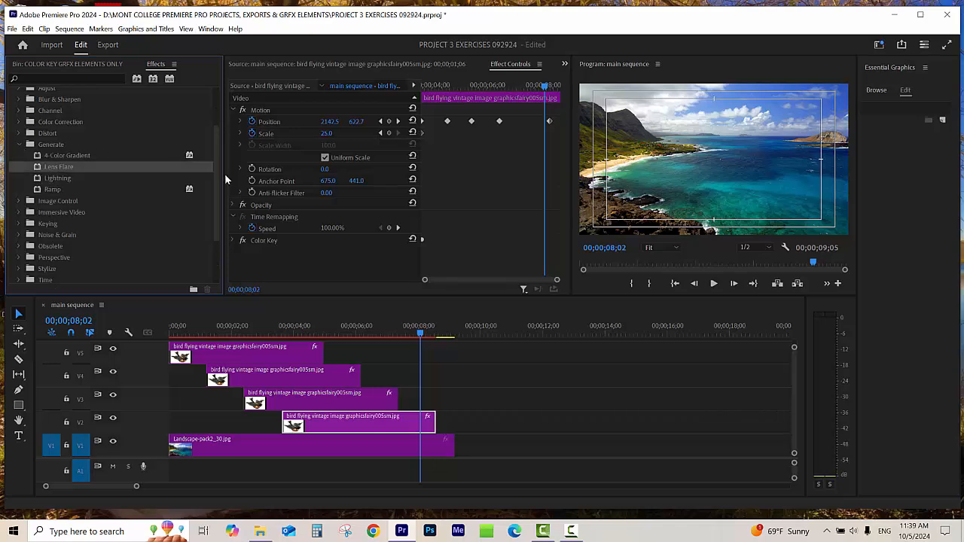
click(233, 110)
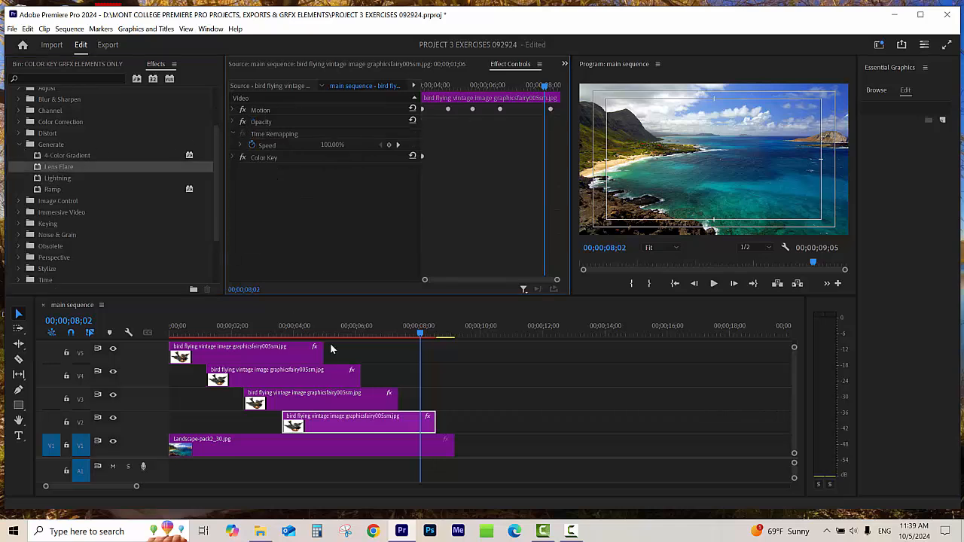
click(37, 165)
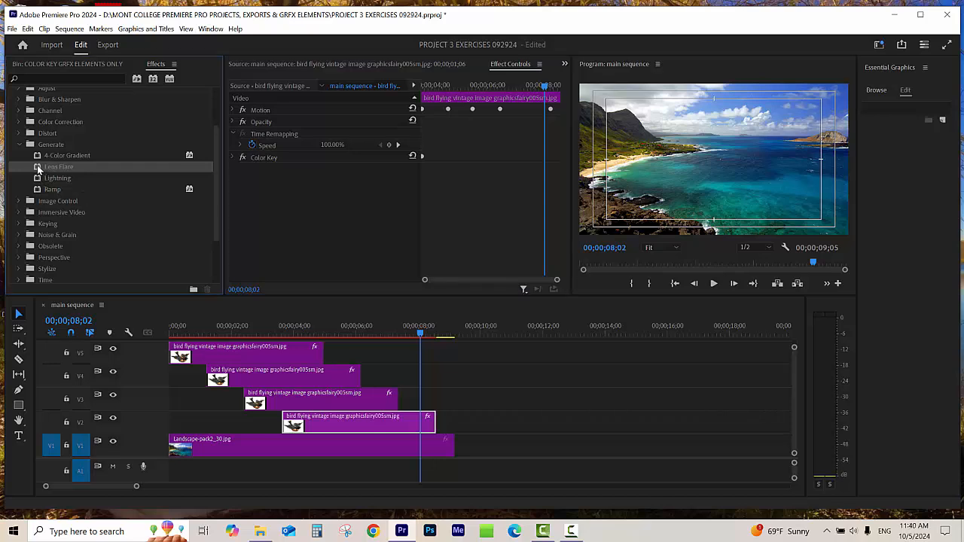
click(301, 452)
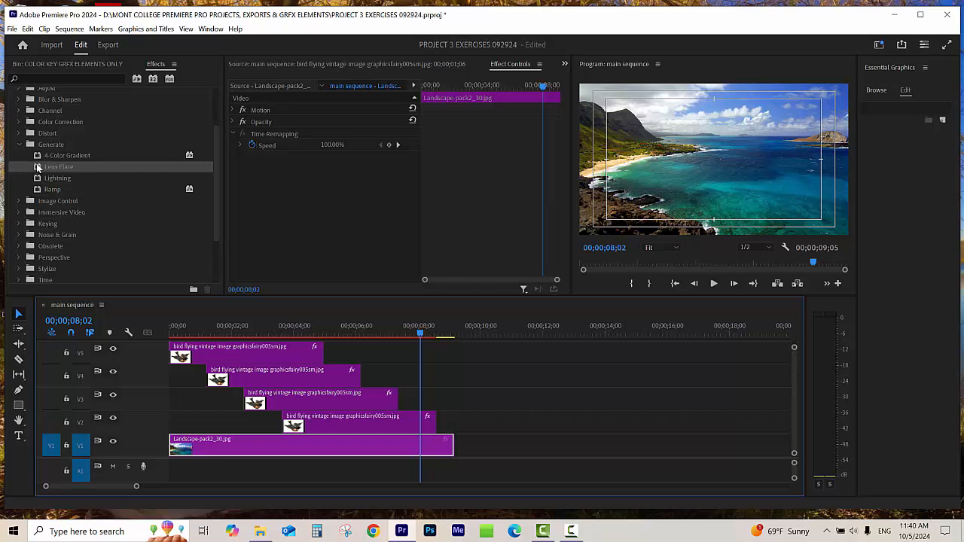
drag(36, 162, 320, 247)
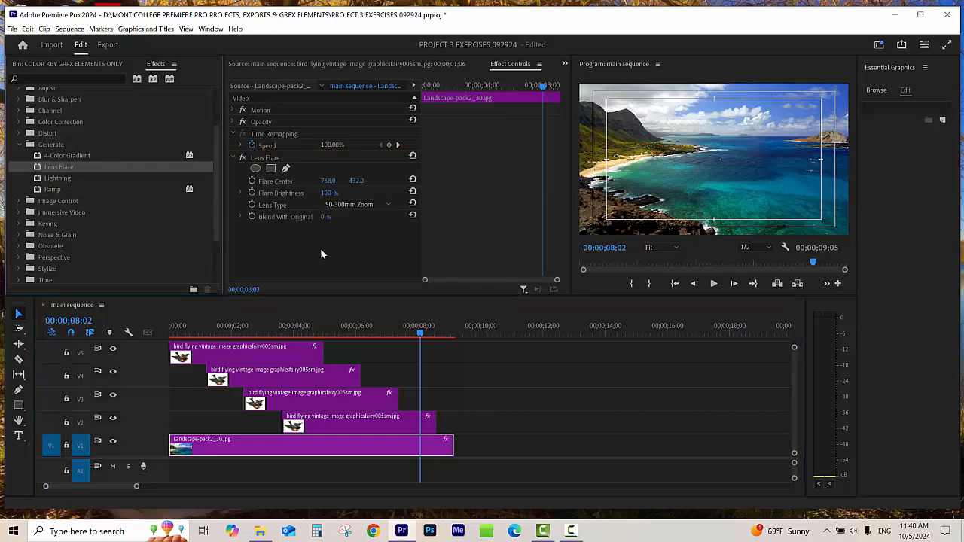
Step: At 00;00;00;00, start keyframing Flare Center and Flare Brightness, and set the Flare Center to -113.0, 525.0
drag(297, 331, 186, 368)
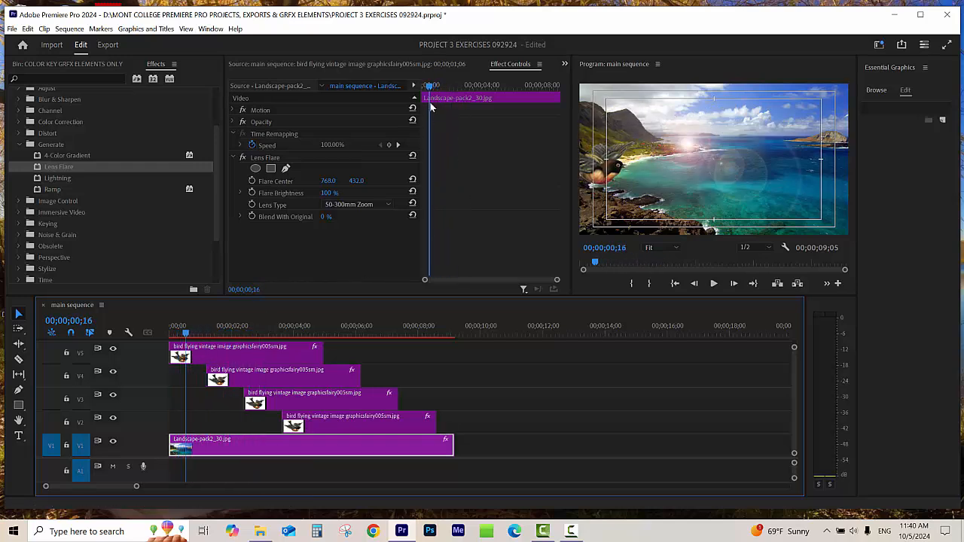
drag(429, 89, 378, 149)
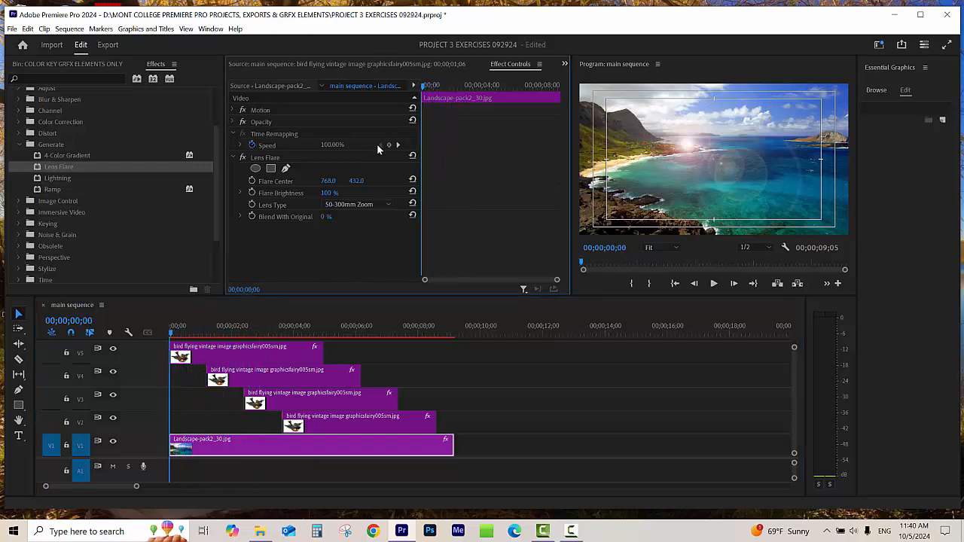
click(253, 182)
click(253, 193)
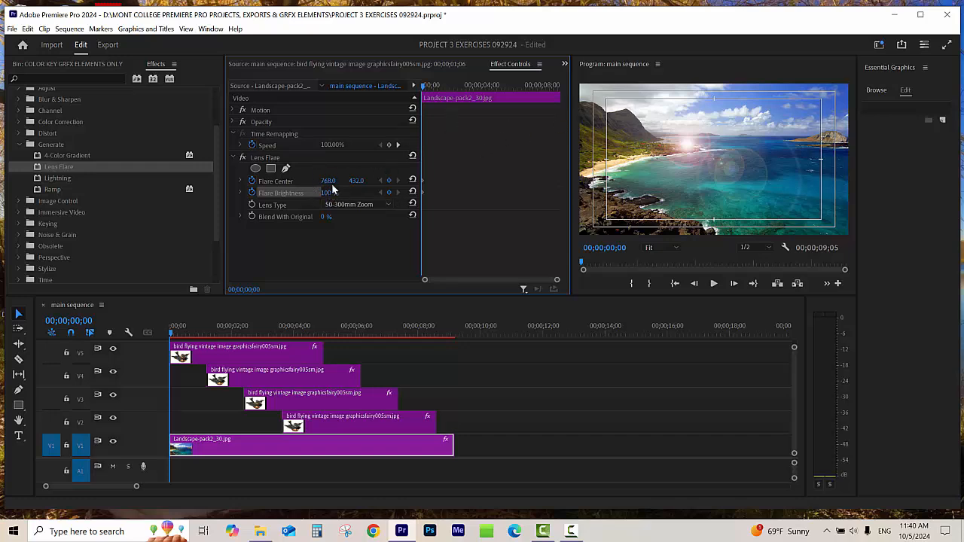
mouse_move(328, 181)
mouse_down()
mouse_move(290, 181)
mouse_move(315, 181)
mouse_up()
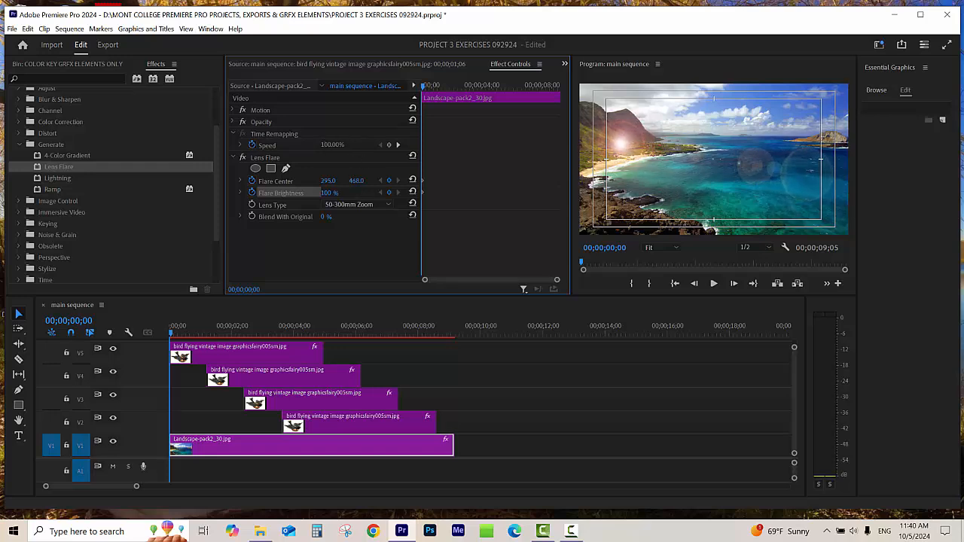
drag(357, 181, 324, 181)
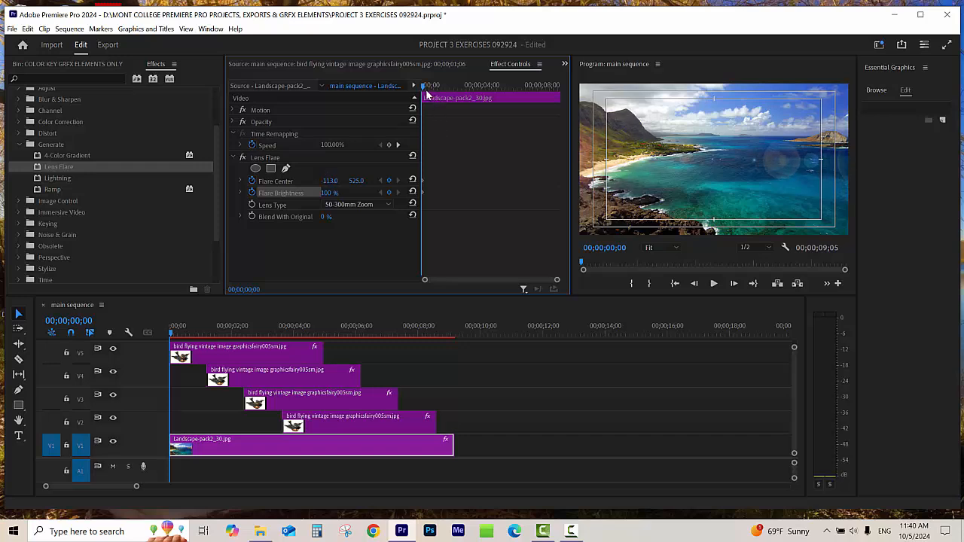
Step: At 00;00;04;01, keyframe the Flare Center at 855.0, 302.0 and add a Flare Brightness keyframe
drag(426, 89, 482, 98)
click(388, 182)
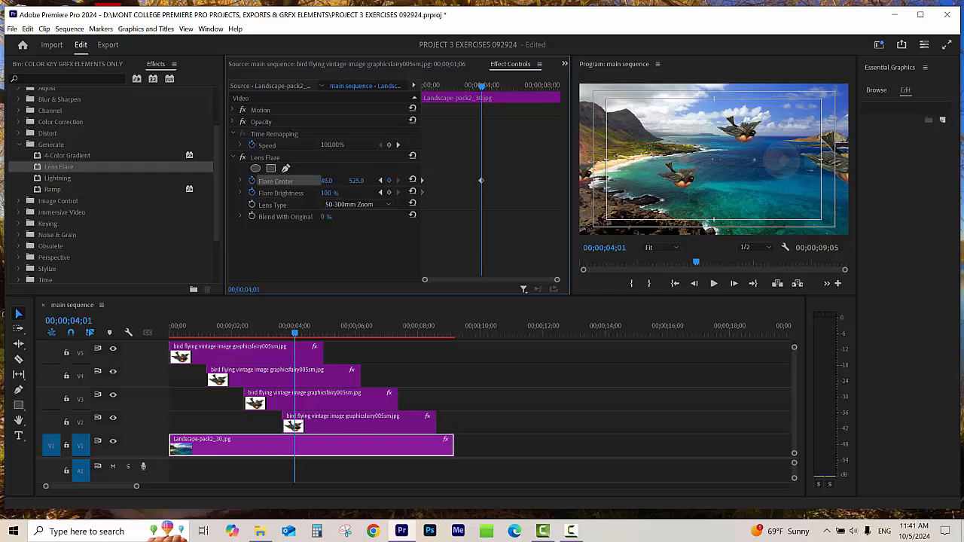
drag(328, 181, 490, 181)
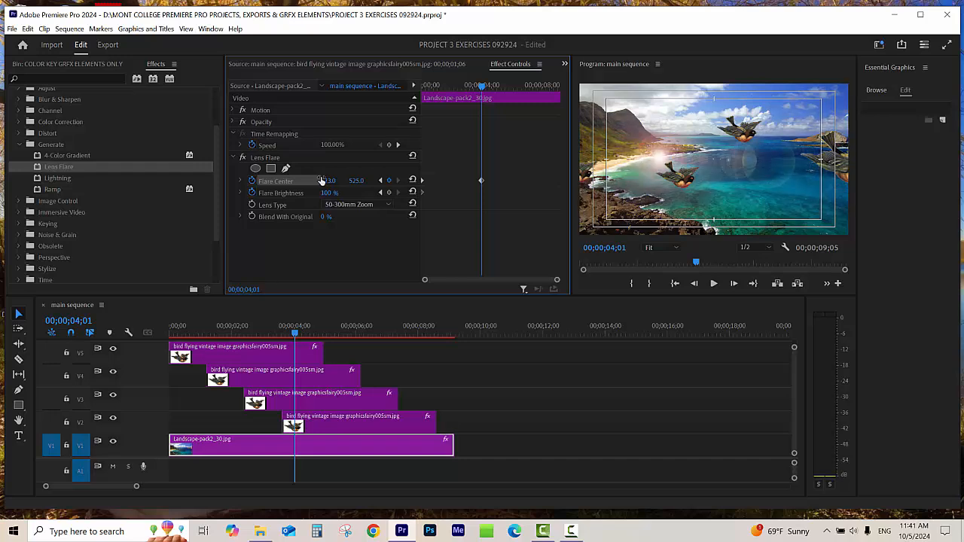
drag(329, 182, 336, 182)
drag(329, 181, 415, 181)
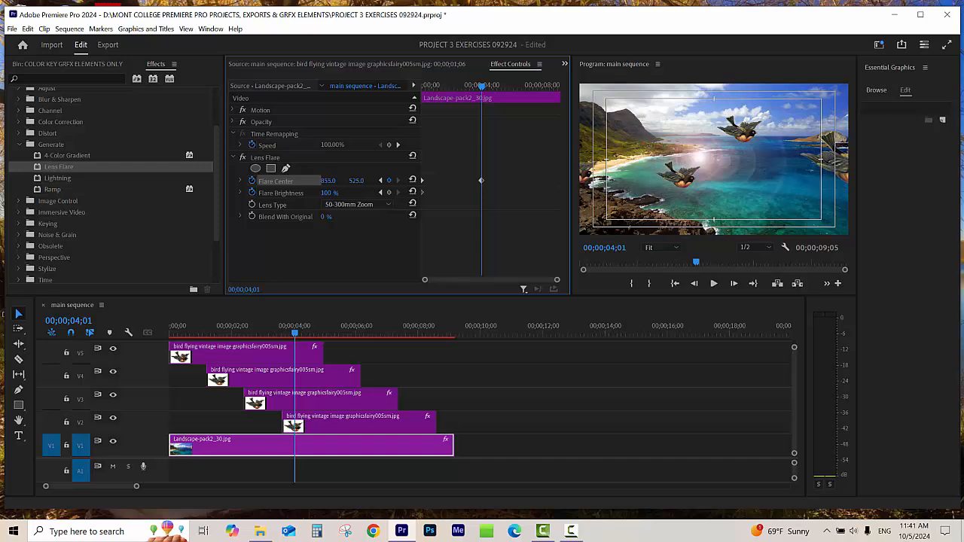
drag(354, 182, 224, 182)
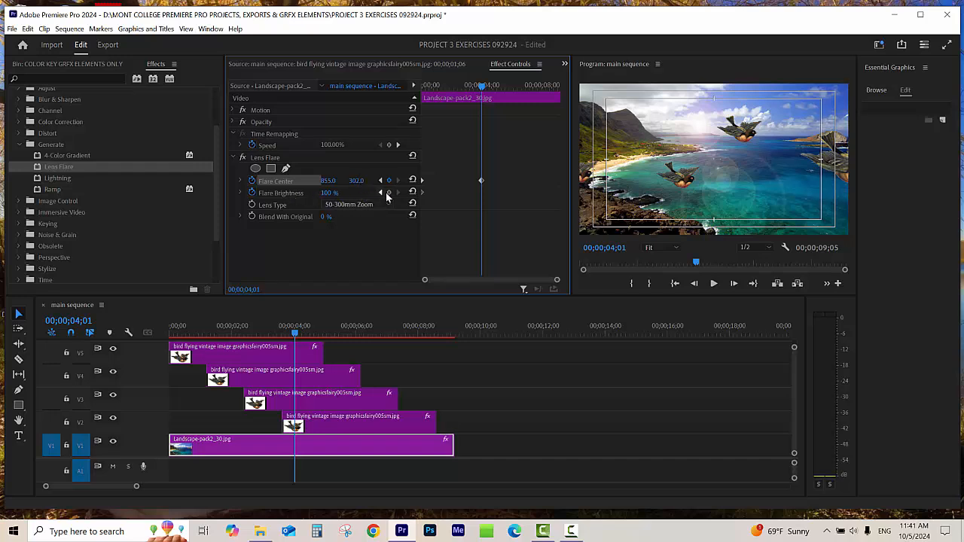
click(389, 192)
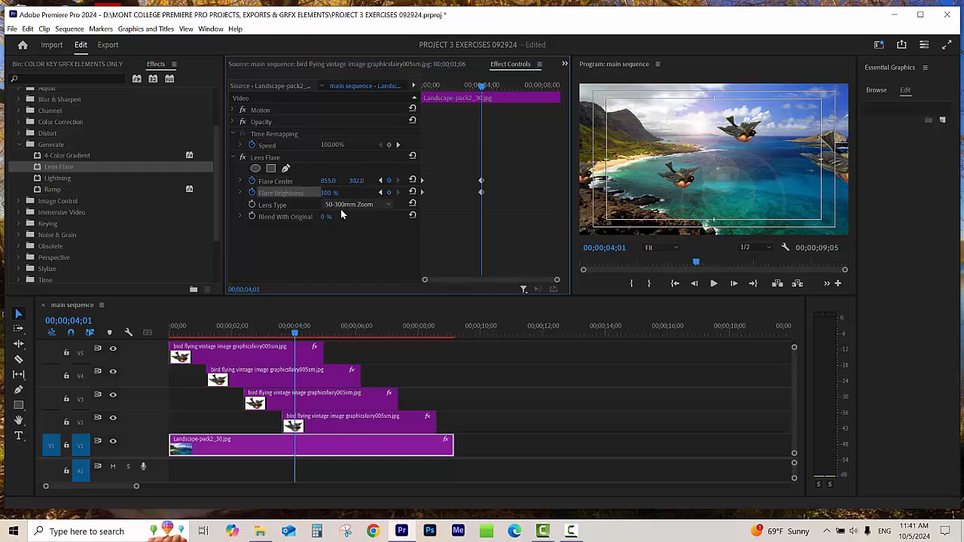
Step: Set the Flare Brightness keyframe at 00;00;04;01 to 150%
click(332, 193)
text(150)
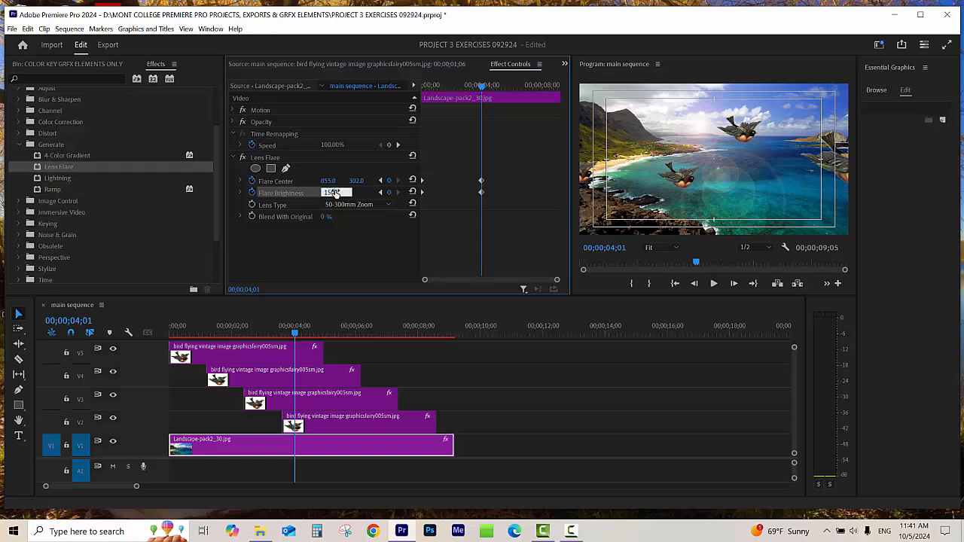
key(Return)
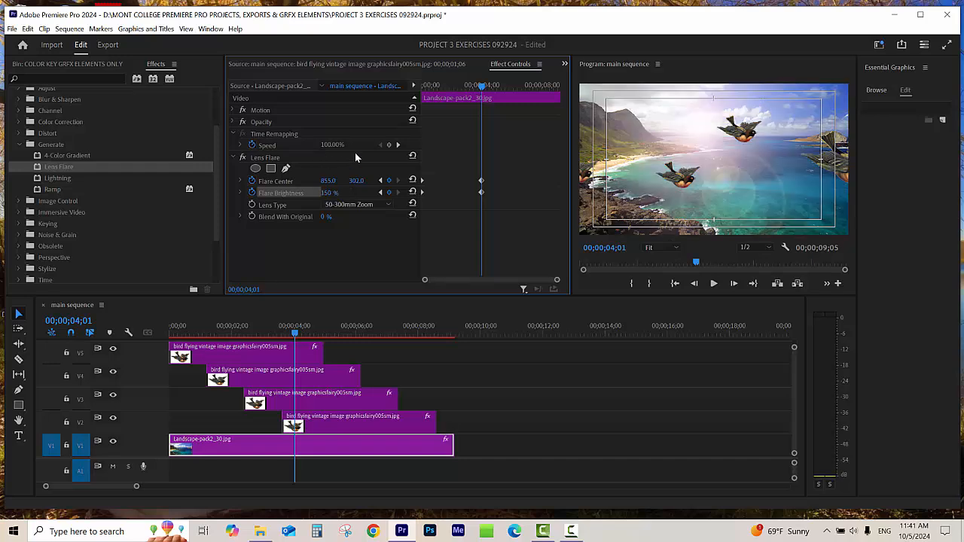
Step: At 00;00;08;05, keyframe the Flare Center at 2054.0, 394.0 and the Flare Brightness at 37%
drag(480, 84, 544, 106)
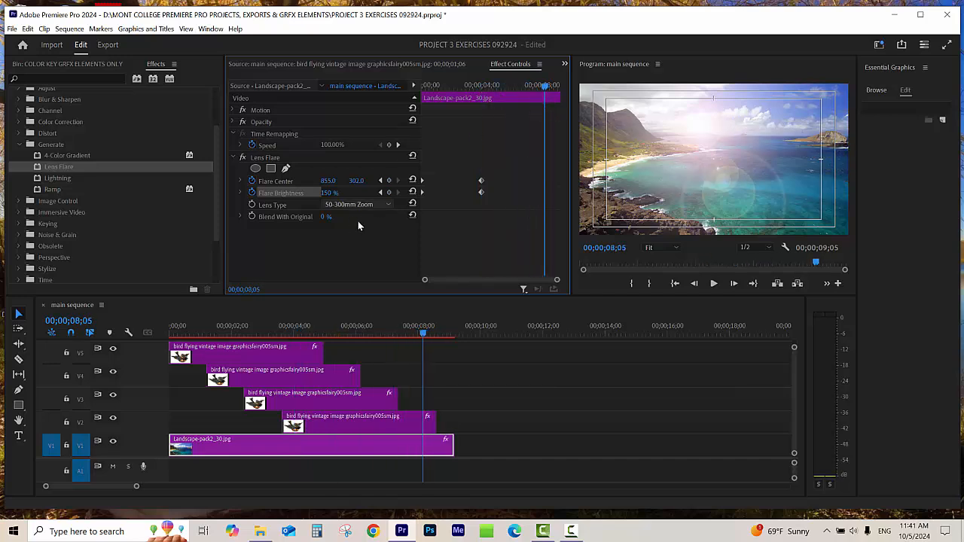
click(389, 181)
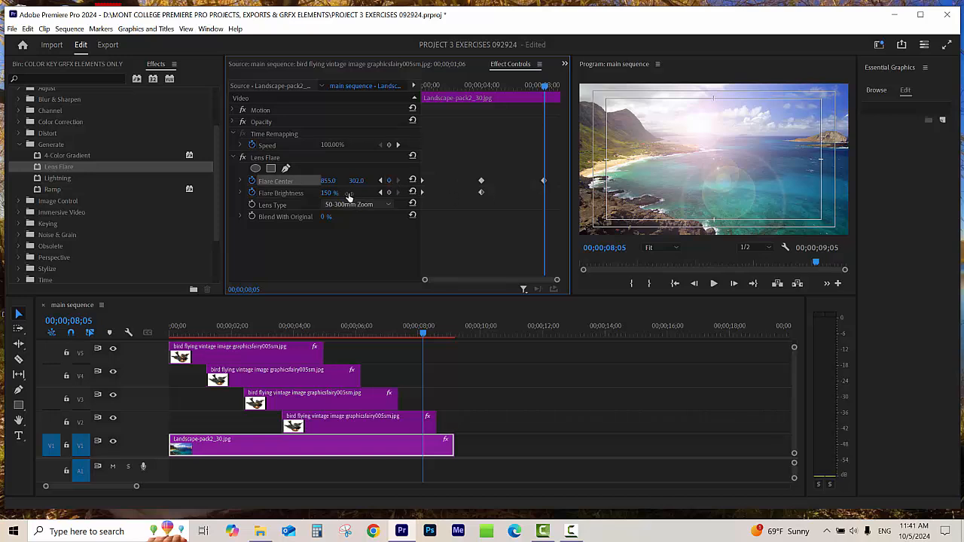
drag(328, 181, 352, 180)
drag(433, 181, 963, 181)
drag(348, 183, 398, 182)
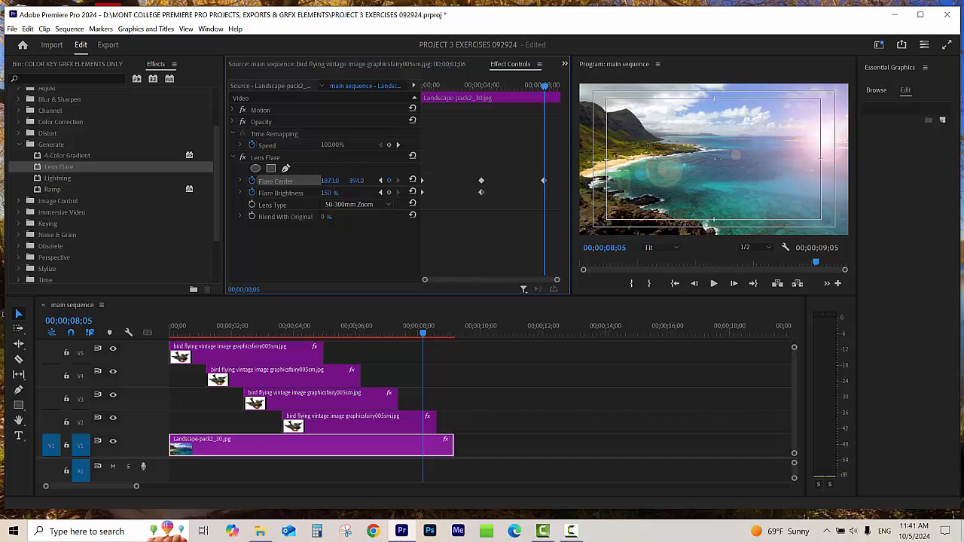
drag(330, 181, 401, 181)
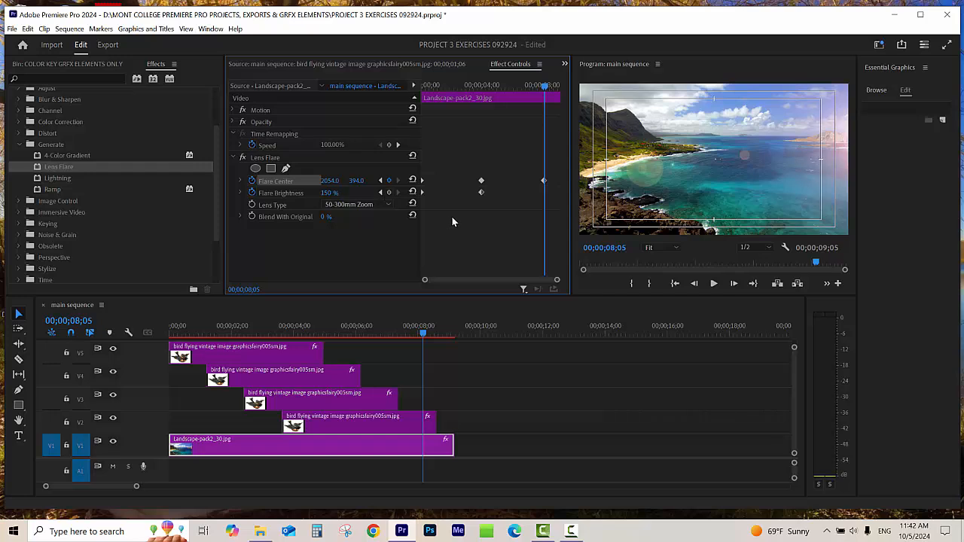
click(389, 192)
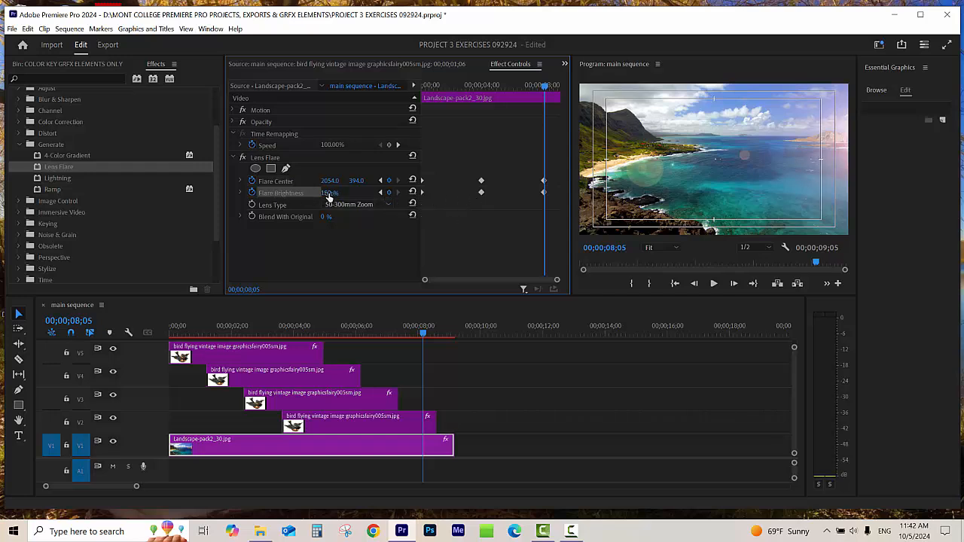
drag(329, 193, 270, 193)
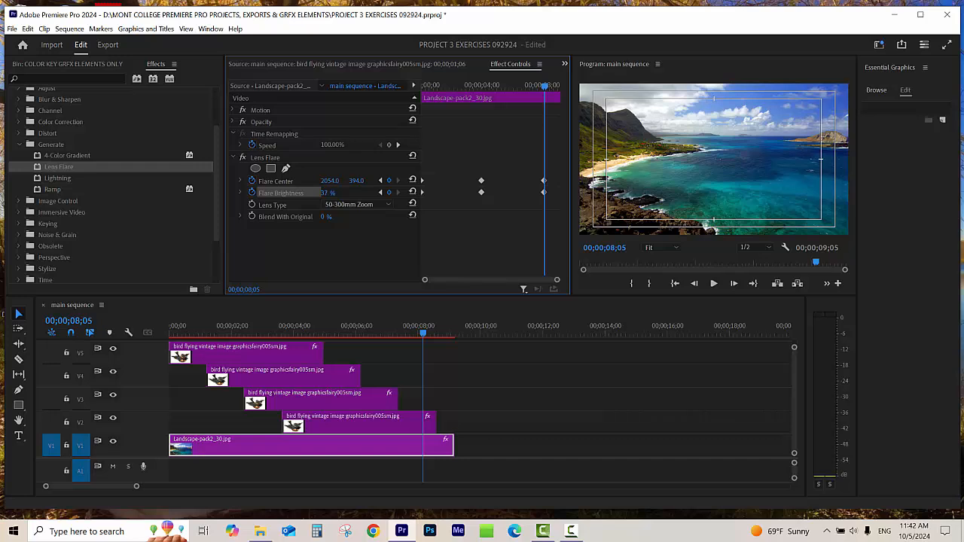
Step: Save the project and play the sequence from 00;00;00;00 to preview the lens flare animation
drag(545, 91, 419, 112)
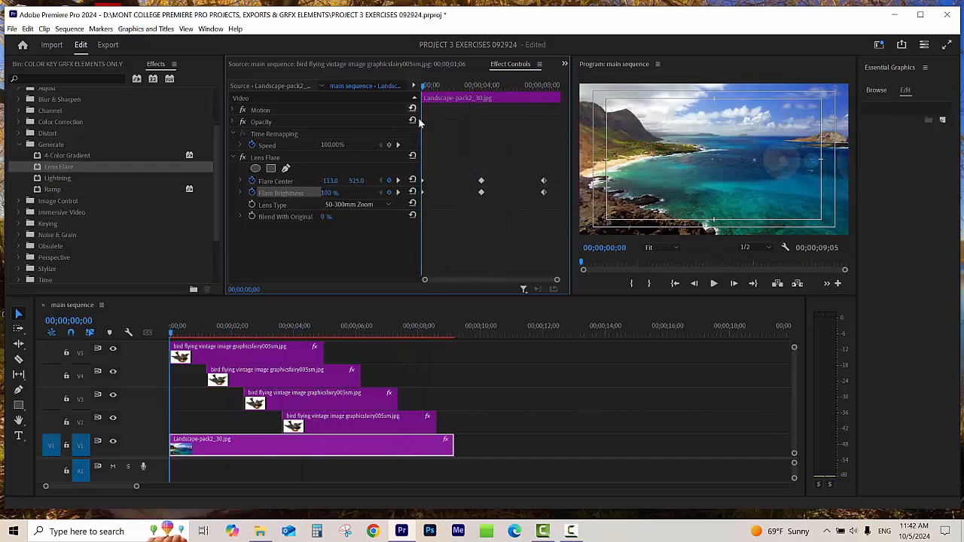
key(ctrl+s)
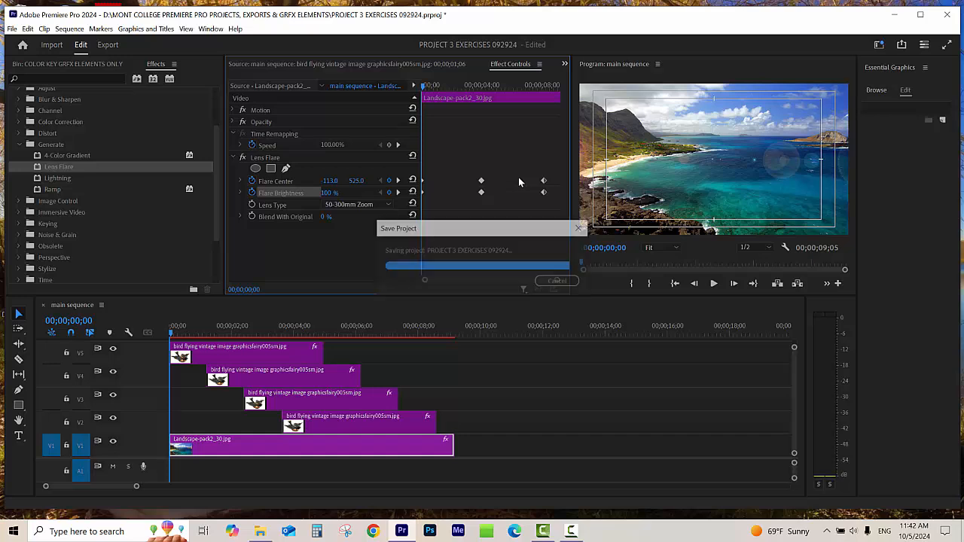
key(space)
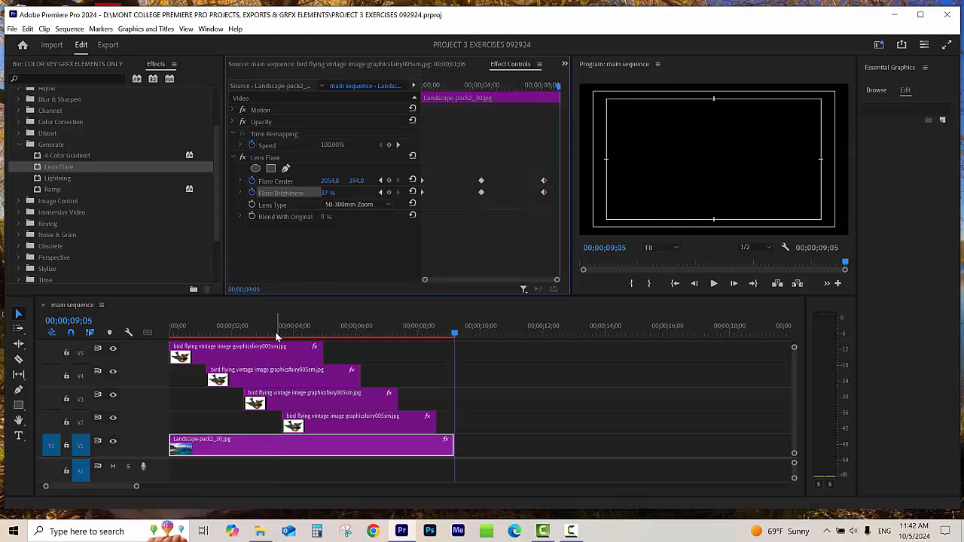
Step: Mark the sequence range from 00;00;00;00 to an Out point at 00;00;09;08
drag(278, 332, 166, 344)
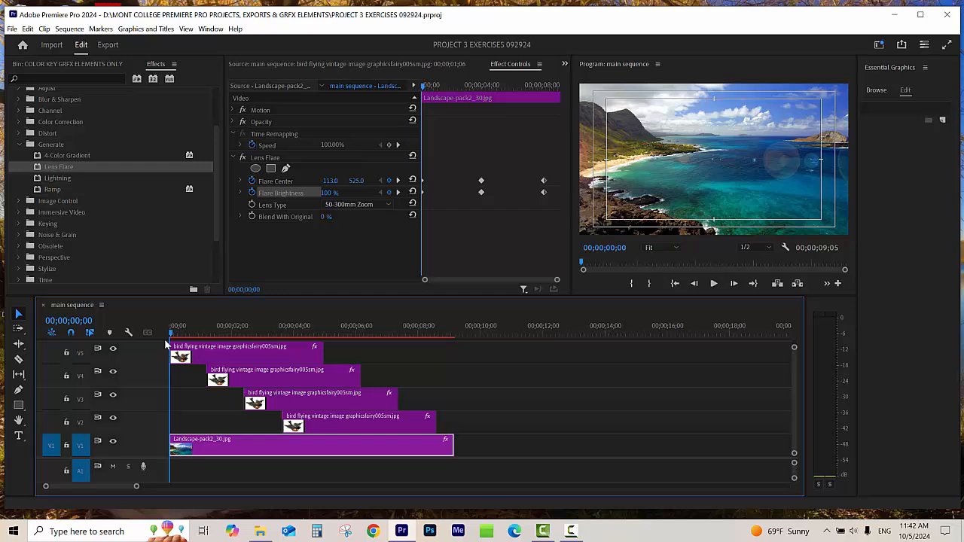
drag(411, 331, 457, 335)
key(o)
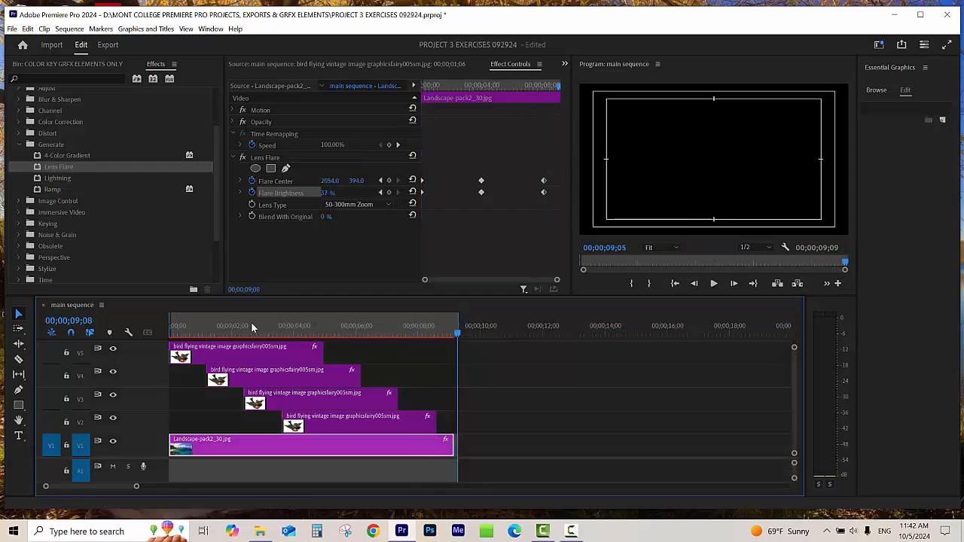
Step: Render the sequence from In to Out and scrub through the rendered result
click(76, 30)
click(94, 67)
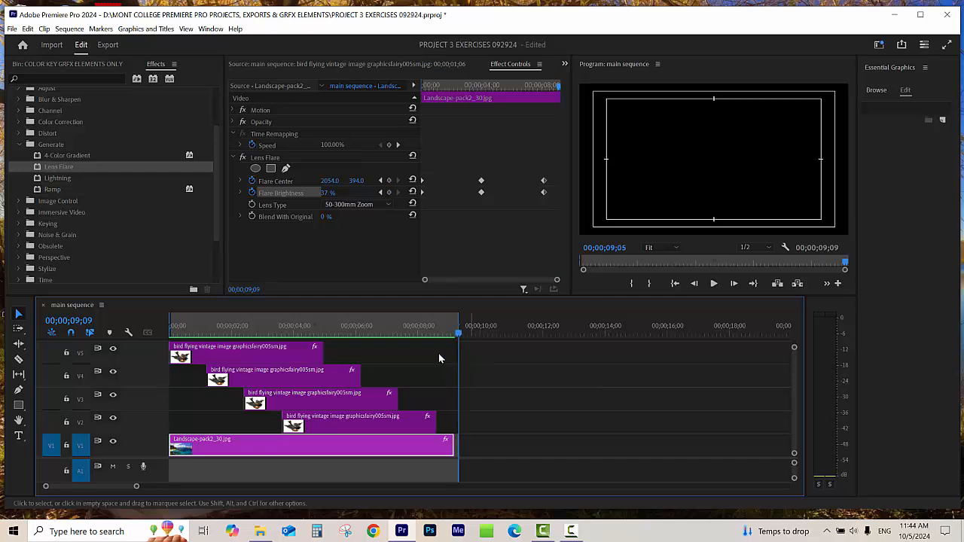
mouse_move(236, 329)
mouse_down()
mouse_move(226, 327)
mouse_move(415, 332)
mouse_move(253, 322)
mouse_up()
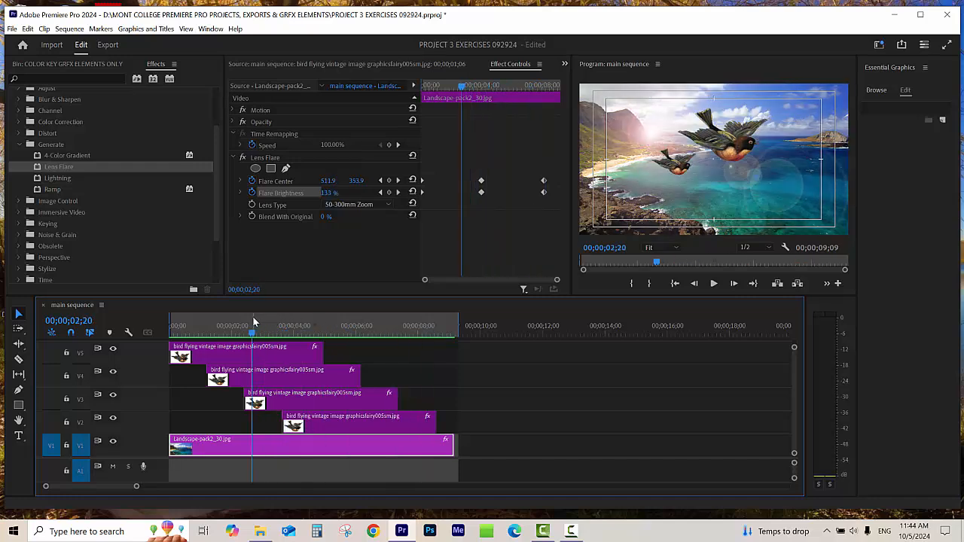